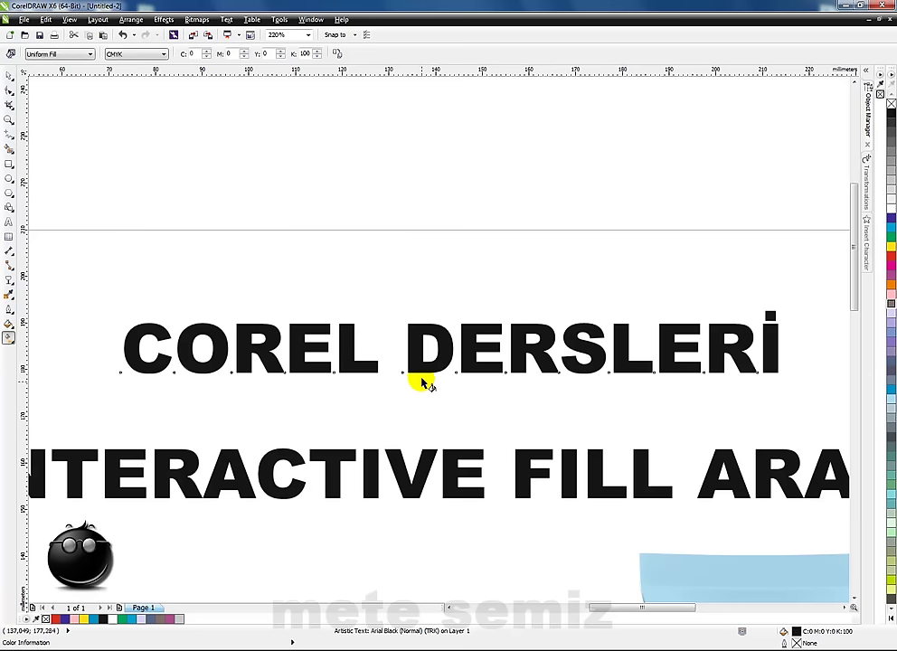
Step: Give the COREL DERSLERİ text a linear fountain fill with the Cylinder - Gold 01 preset at a -90 degree angle
left_click_drag(421, 372, 421, 311)
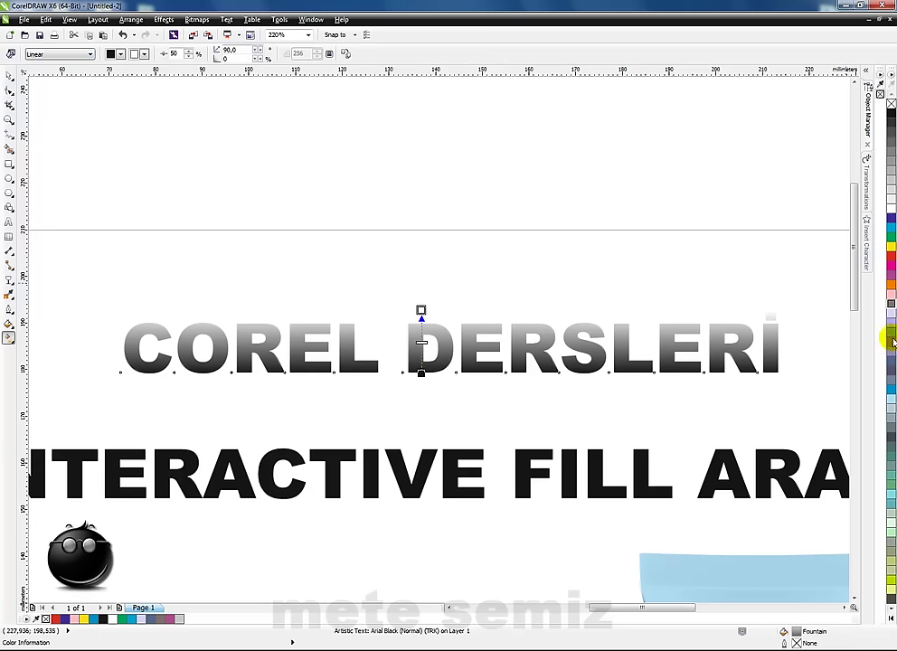
left_click(10, 54)
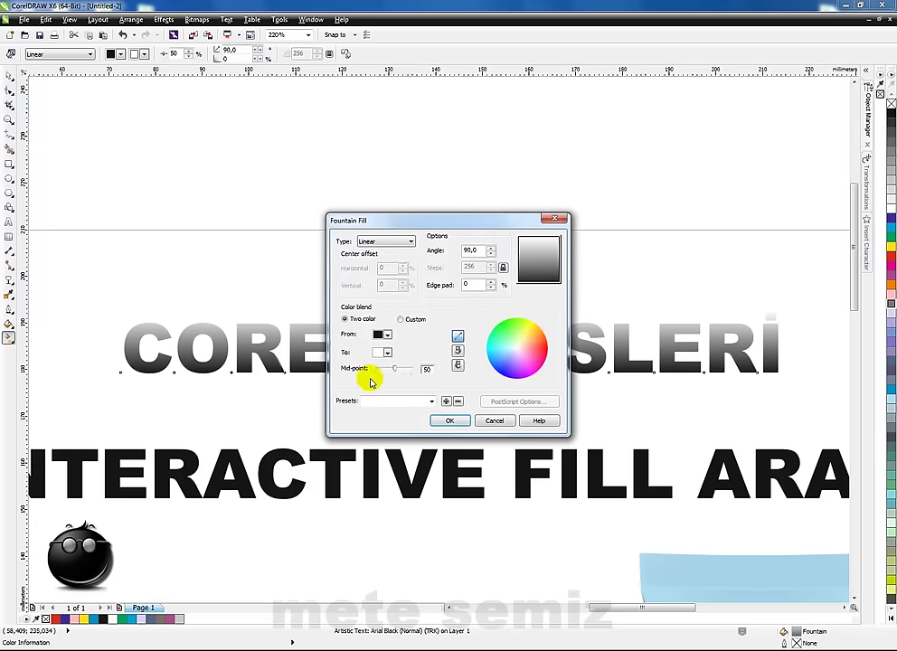
left_click(432, 402)
left_click_drag(435, 455, 432, 502)
left_click(404, 498)
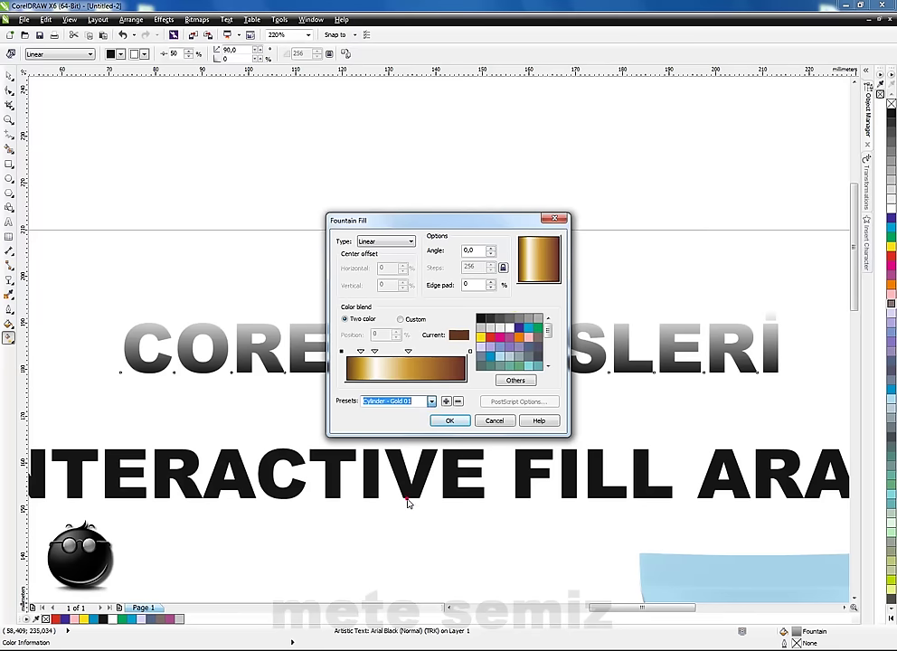
double_click(471, 250)
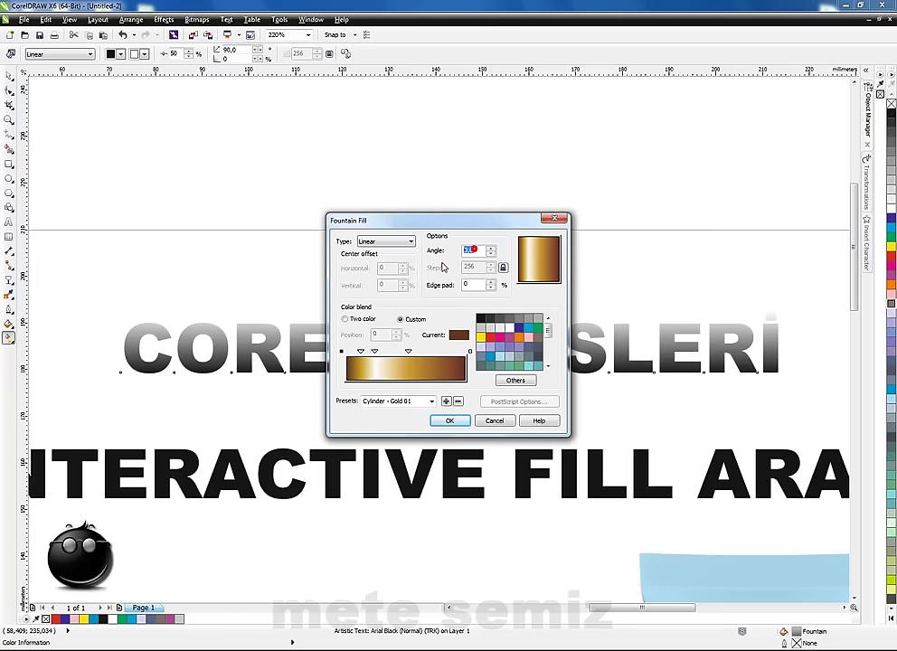
type("90")
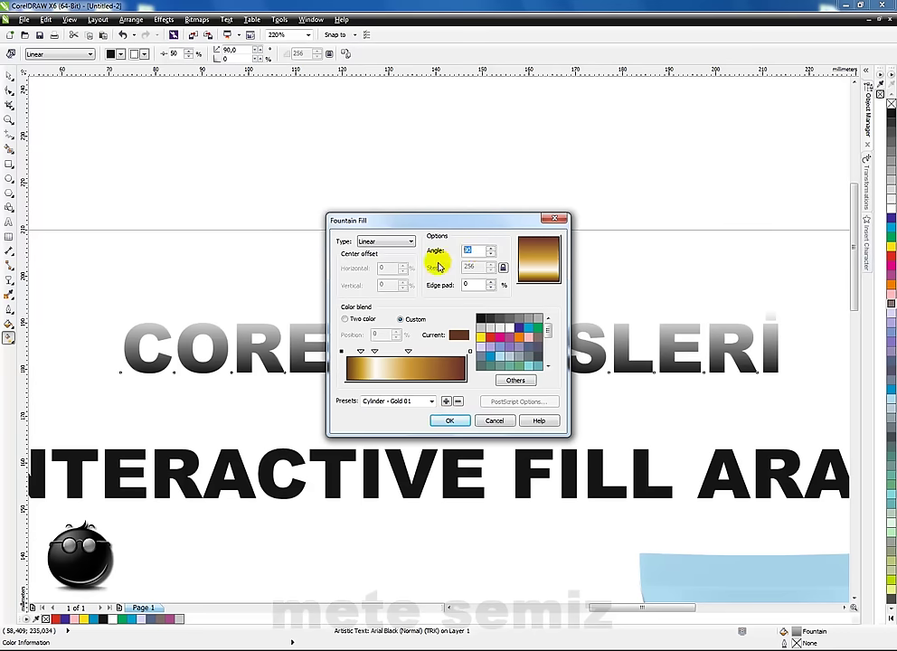
type("-90")
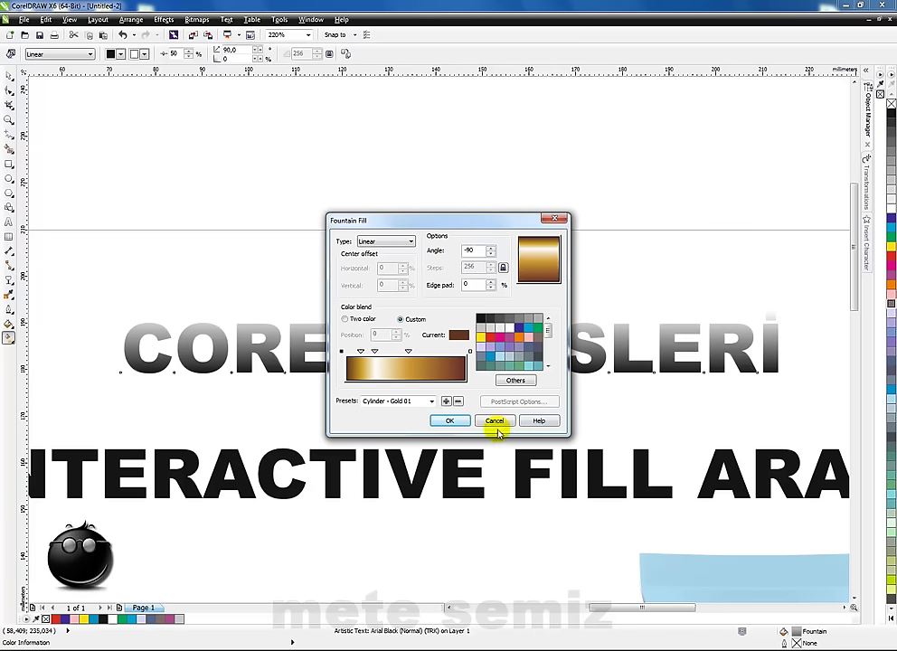
left_click(451, 422)
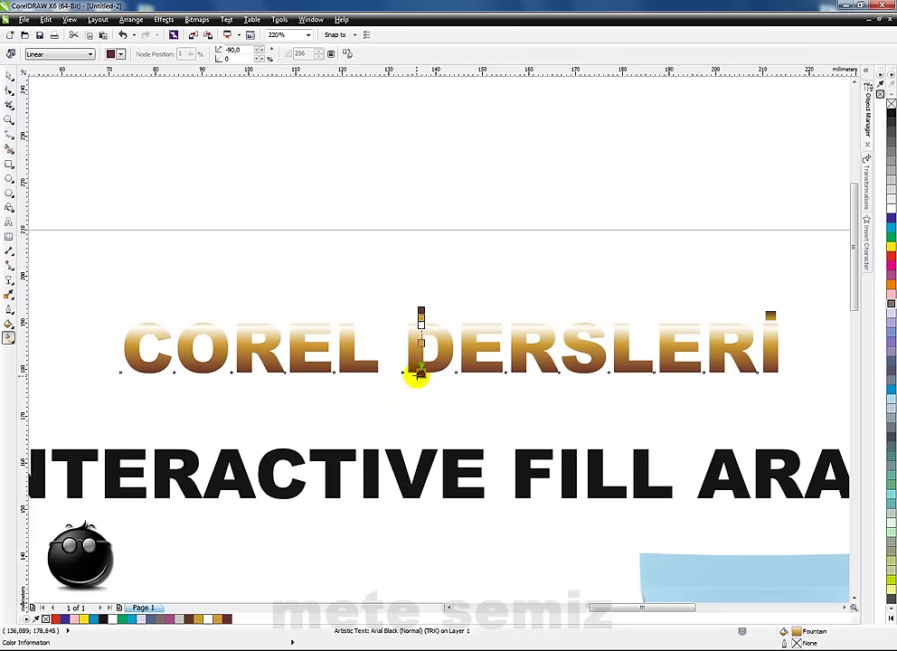
Step: Reposition the gold fill's colour stops so the white highlight crosses the middle of the letters, with the lower gold stop at 71%
double_click(421, 330)
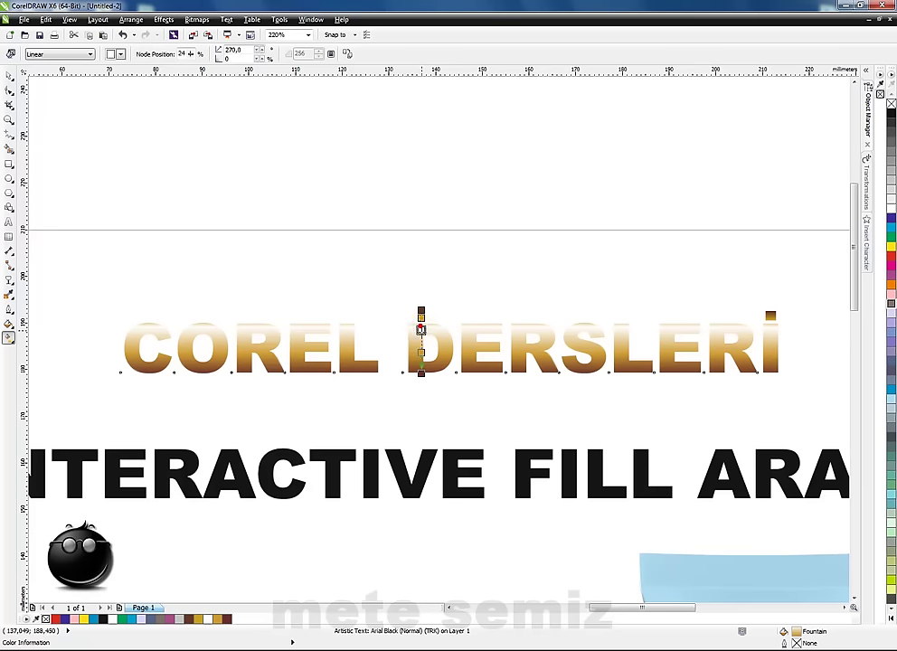
left_click_drag(421, 336, 422, 317)
left_click(420, 312)
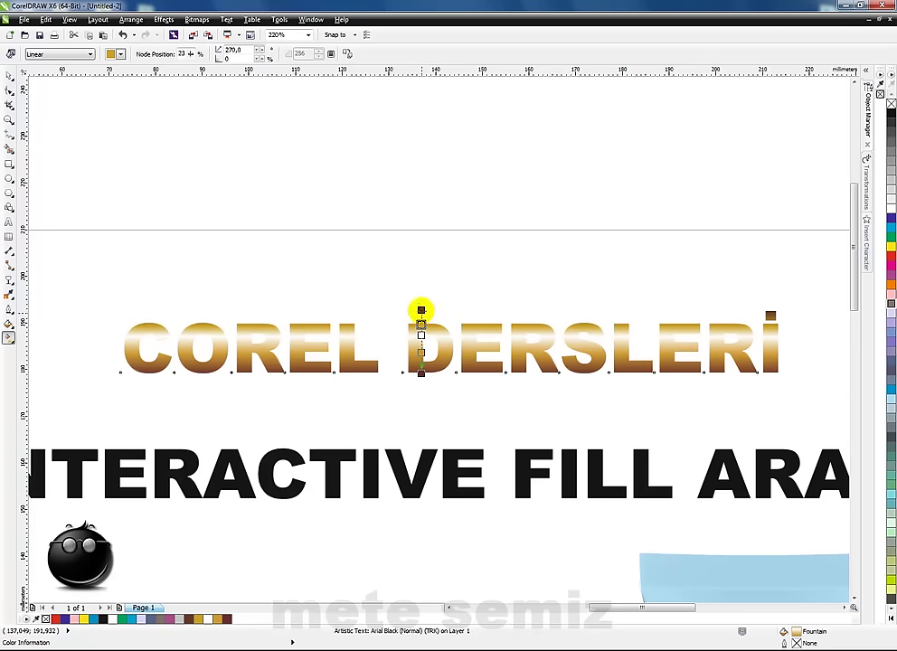
left_click(421, 336)
left_click(420, 337)
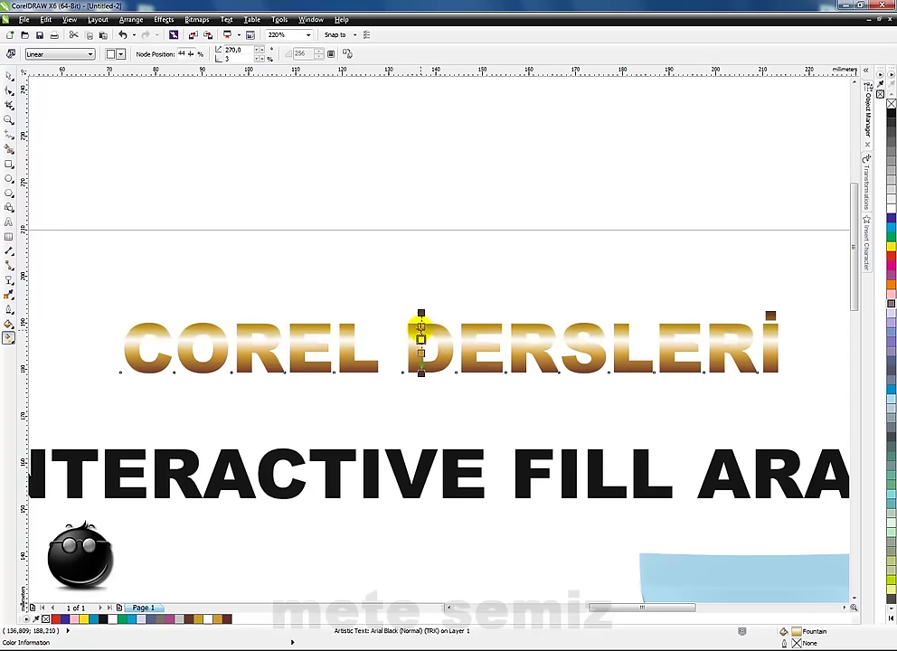
left_click(420, 313)
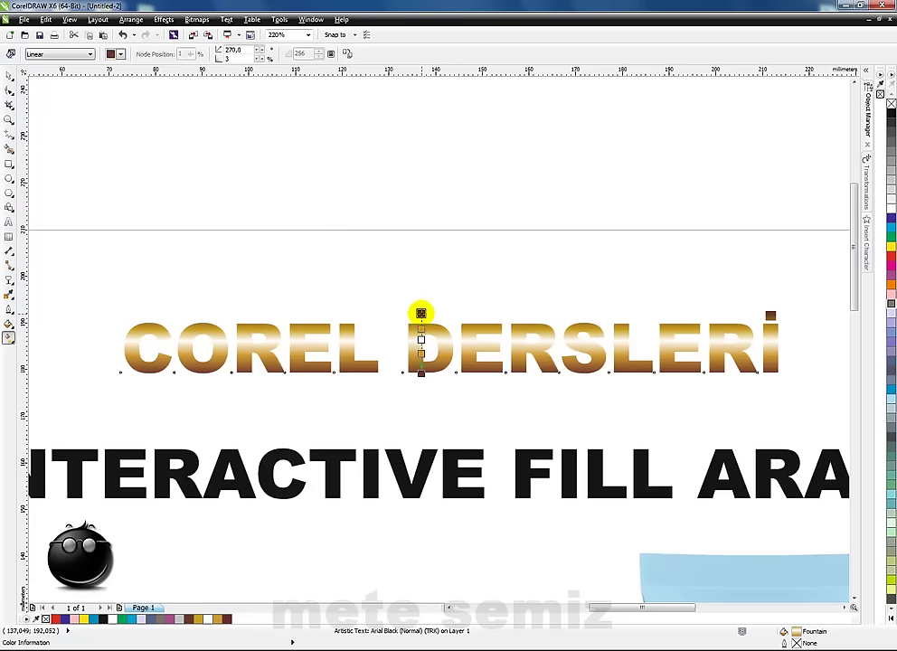
left_click(420, 355)
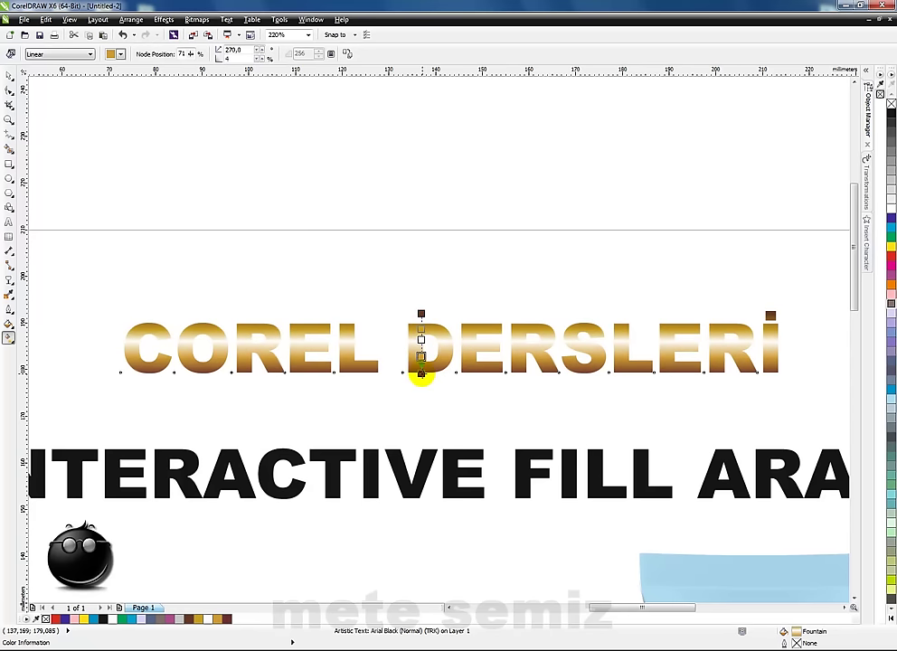
left_click(421, 374)
left_click(9, 76)
left_click(322, 182)
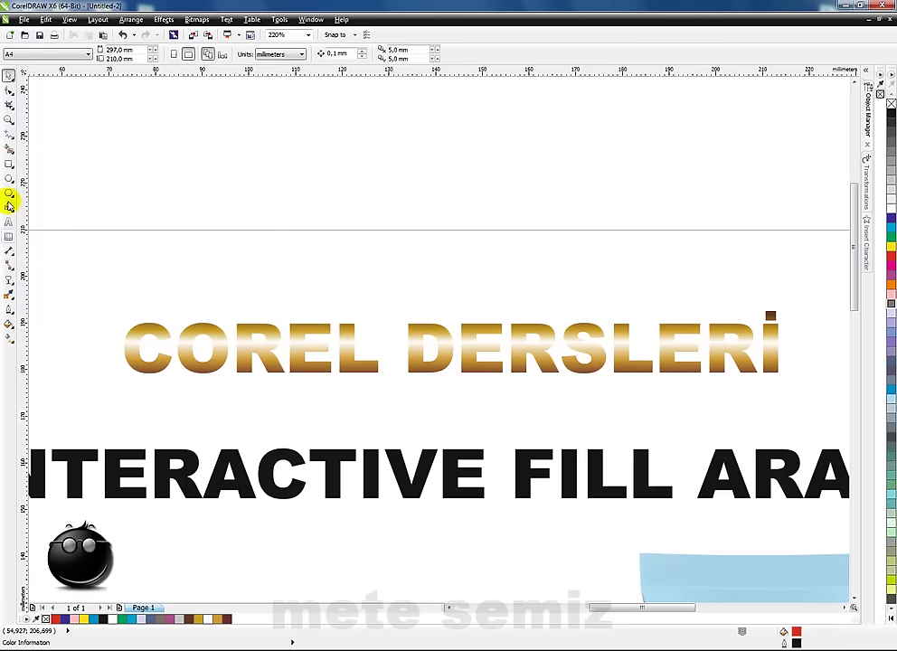
Step: Add a black outline 1.0 mm wide to the COREL DERSLERİ text
left_click(307, 328)
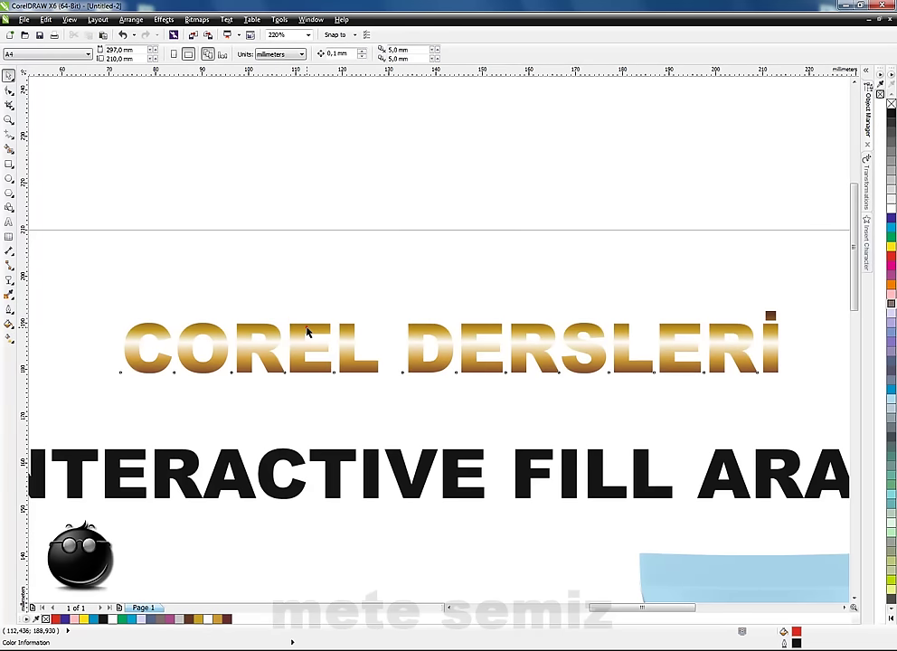
right_click(891, 110)
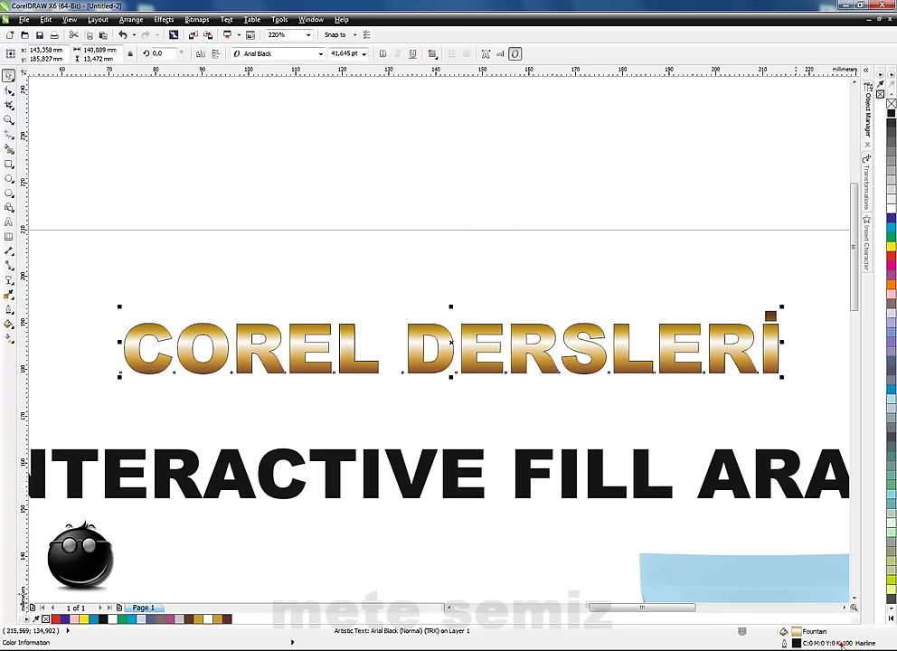
double_click(842, 645)
left_click_drag(457, 224, 610, 118)
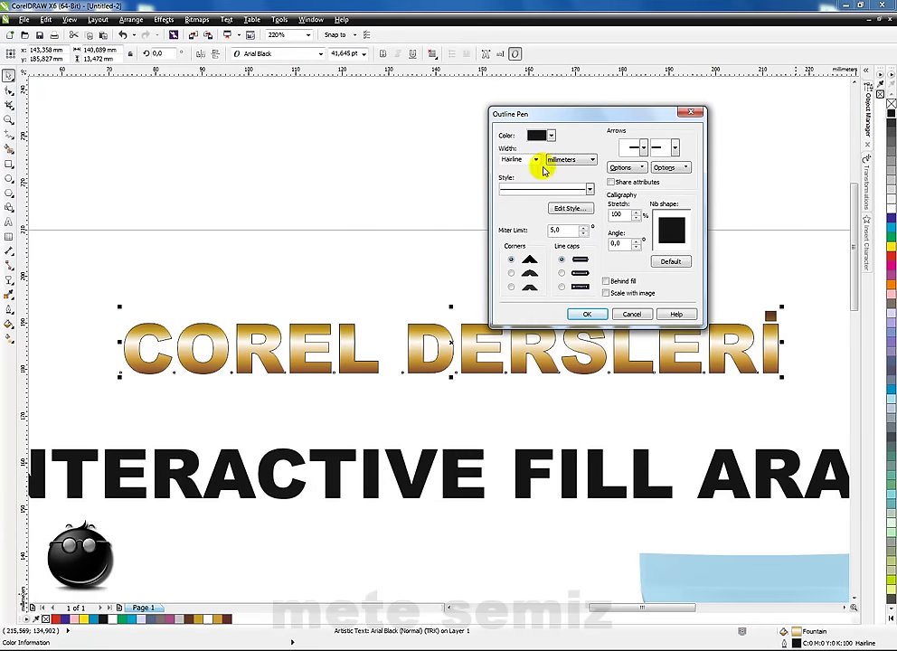
left_click(536, 160)
left_click(511, 222)
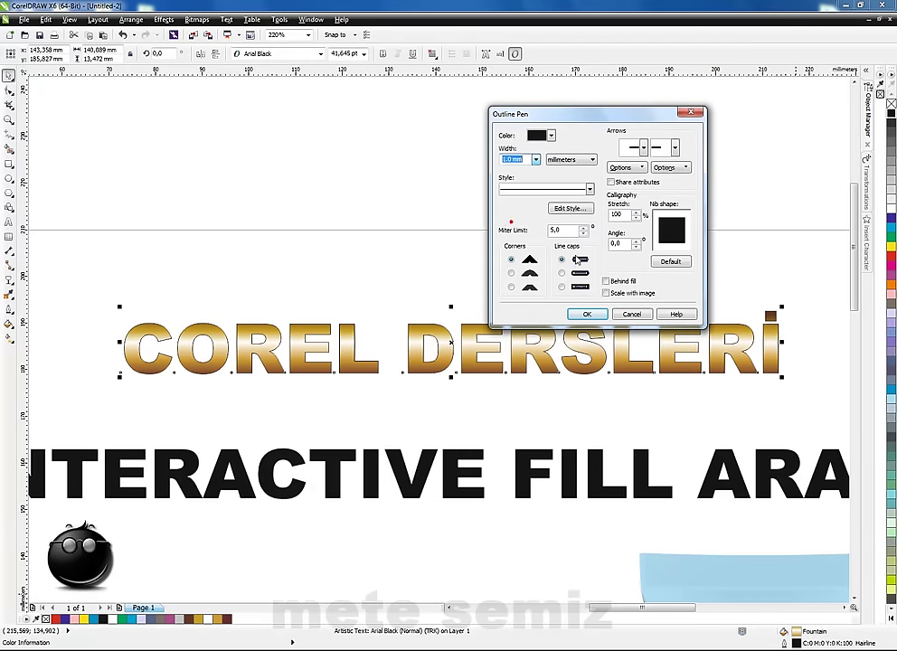
left_click(588, 314)
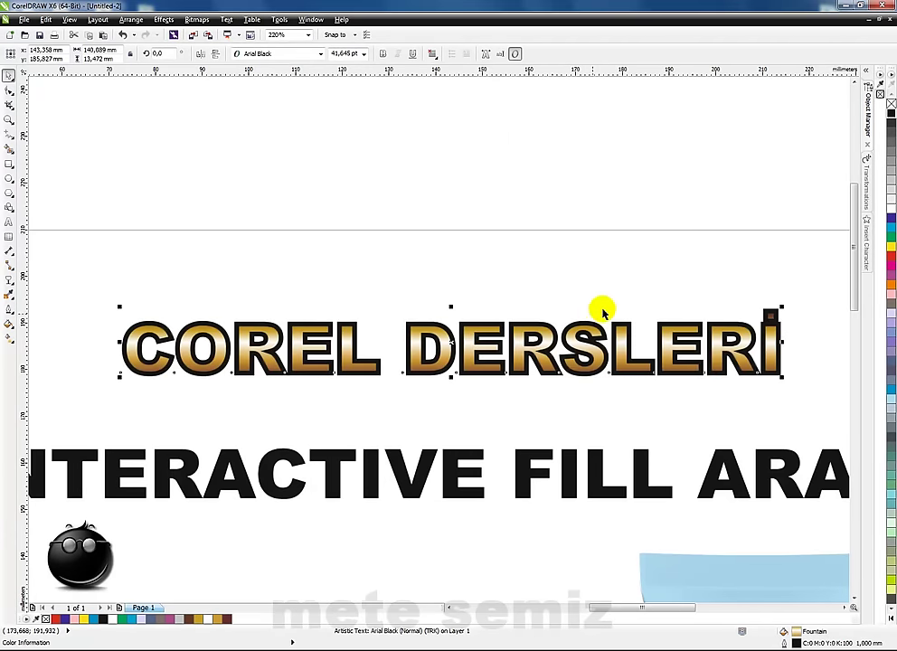
Step: Place the 1 mm outline of the COREL DERSLERİ text behind its fill
double_click(841, 643)
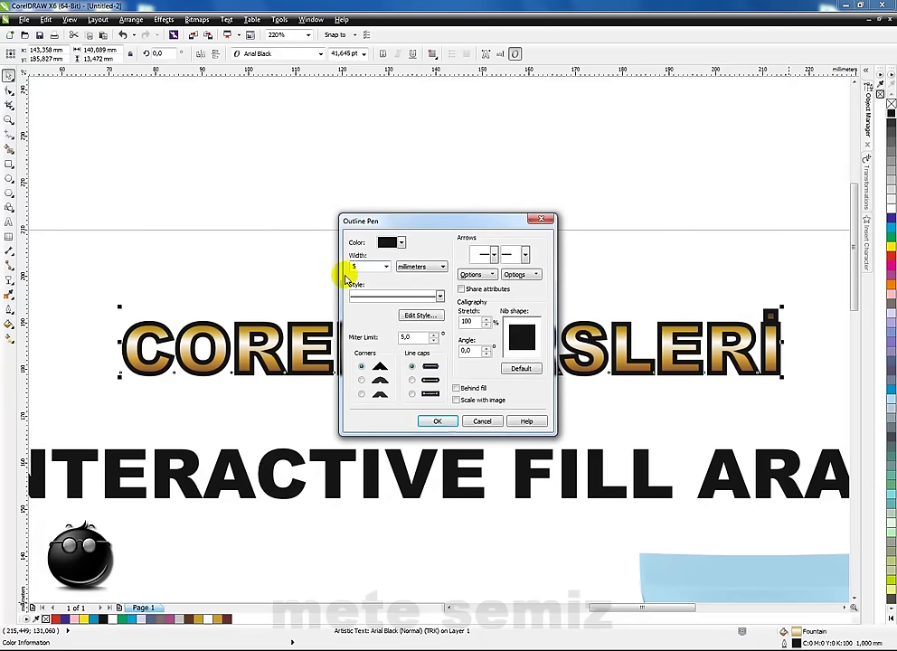
double_click(360, 267)
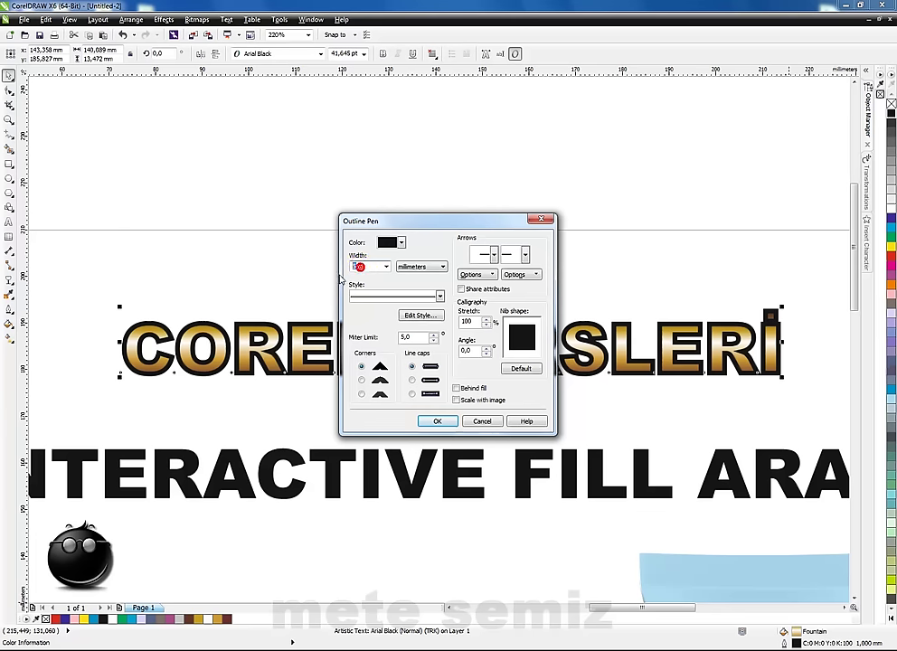
left_click(437, 422)
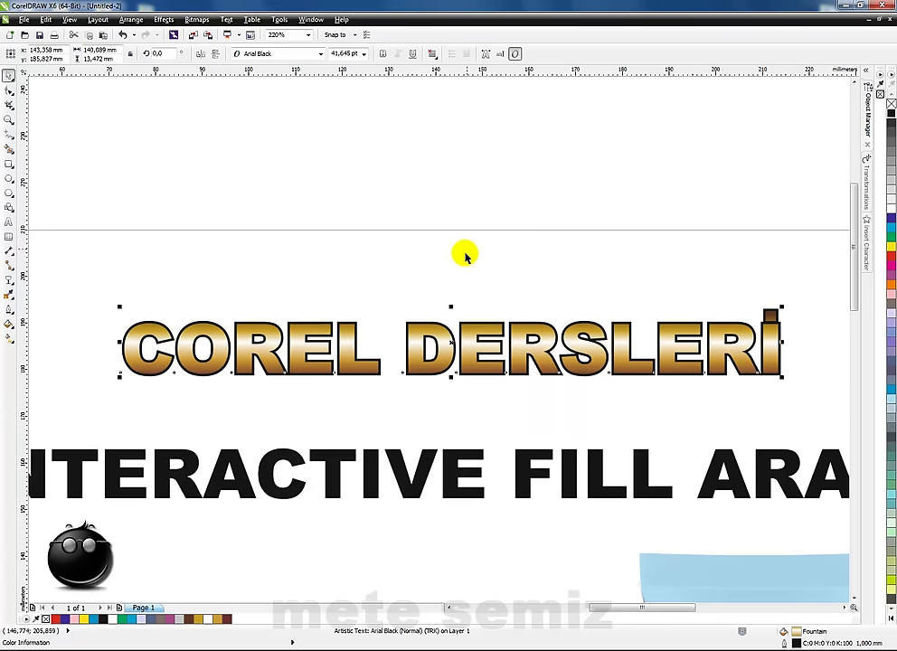
Step: Convert the outline of the COREL DERSLERİ text into a separate object and clear the selection
left_click(131, 23)
left_click(181, 233)
left_click(290, 282)
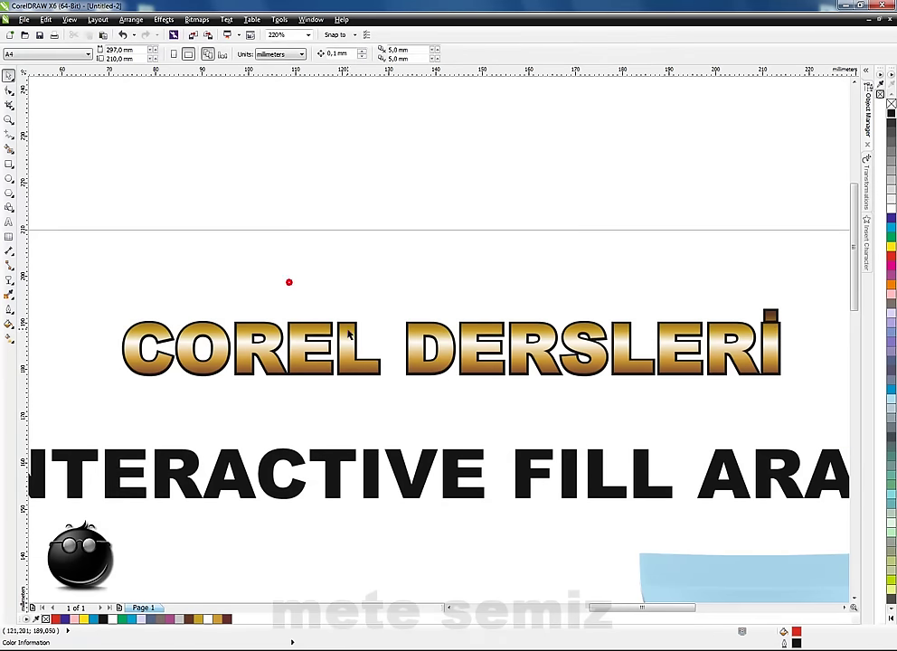
Step: Fill the converted outline curve with a black-to-white linear gradient running down the letters at a 270 degree angle
left_click_drag(90, 291, 799, 397)
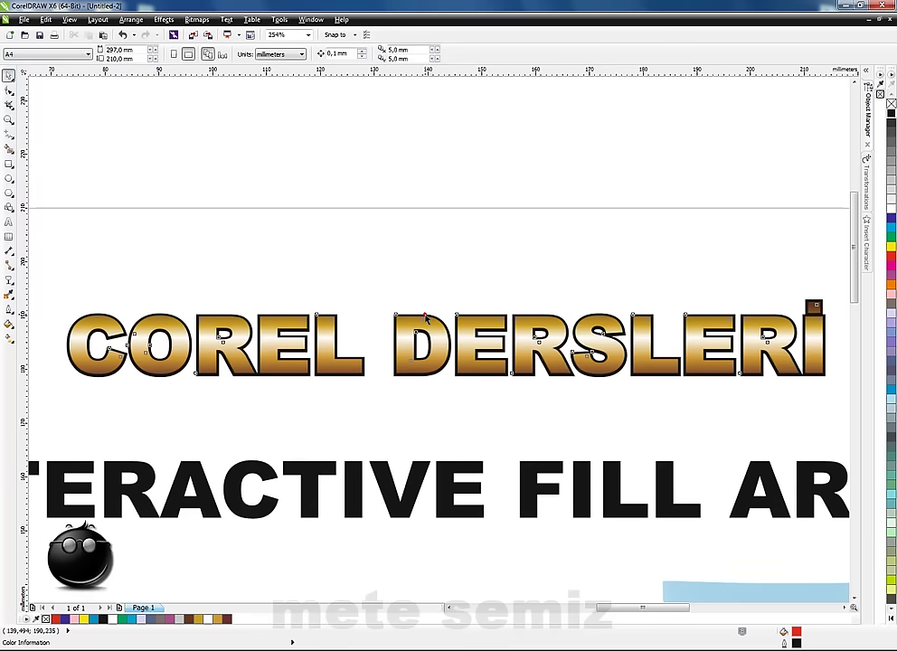
left_click(426, 318)
left_click(10, 340)
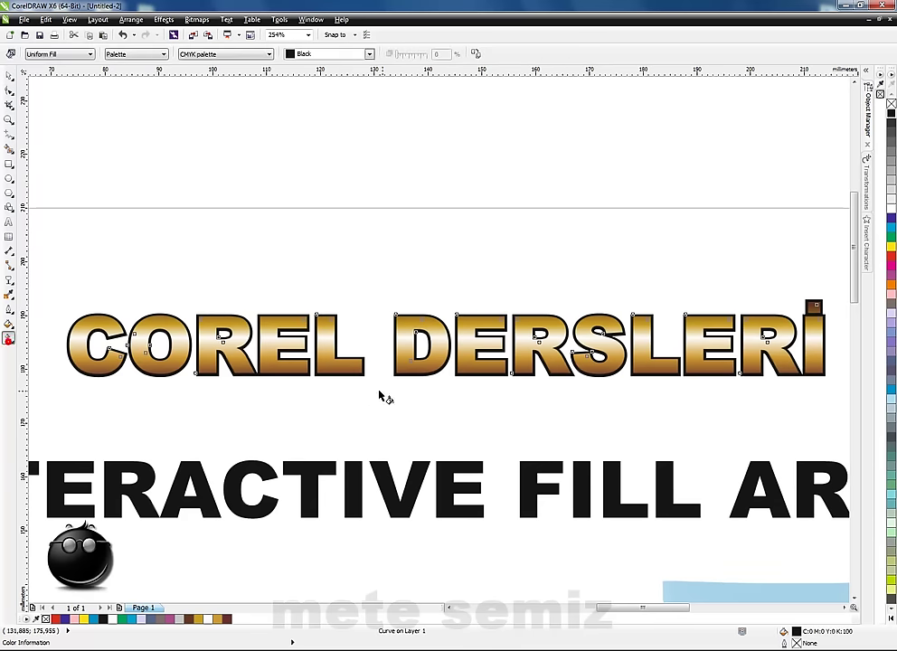
left_click_drag(395, 394, 397, 297)
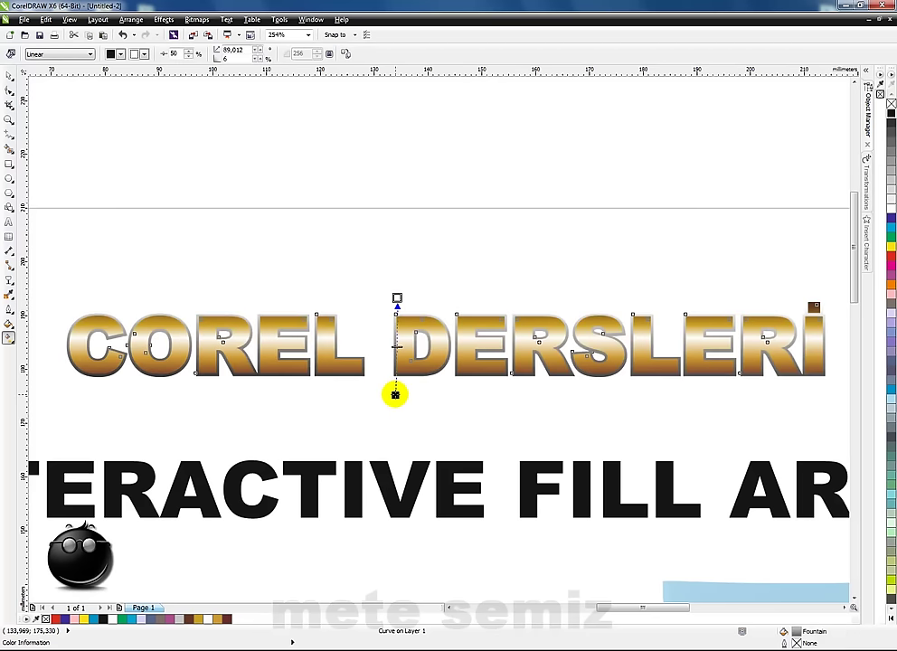
left_click_drag(398, 297, 439, 384)
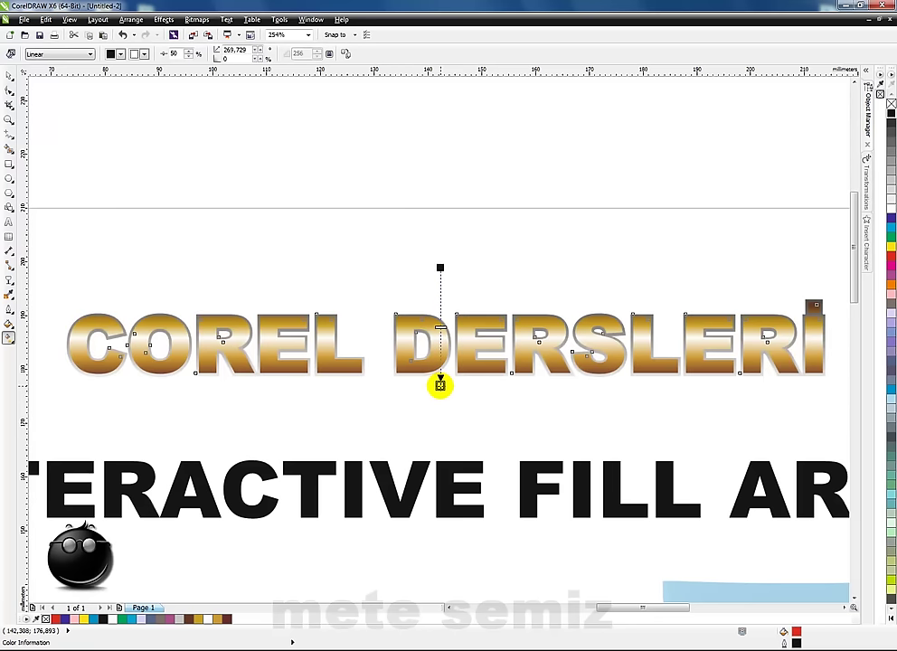
left_click_drag(440, 267, 441, 304)
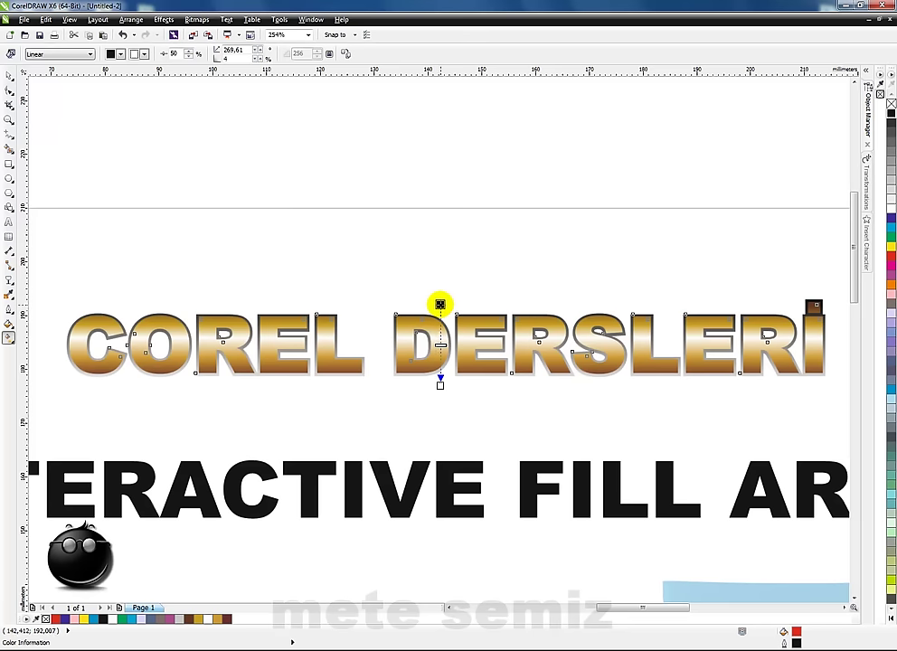
double_click(236, 50)
type("270")
key("Return")
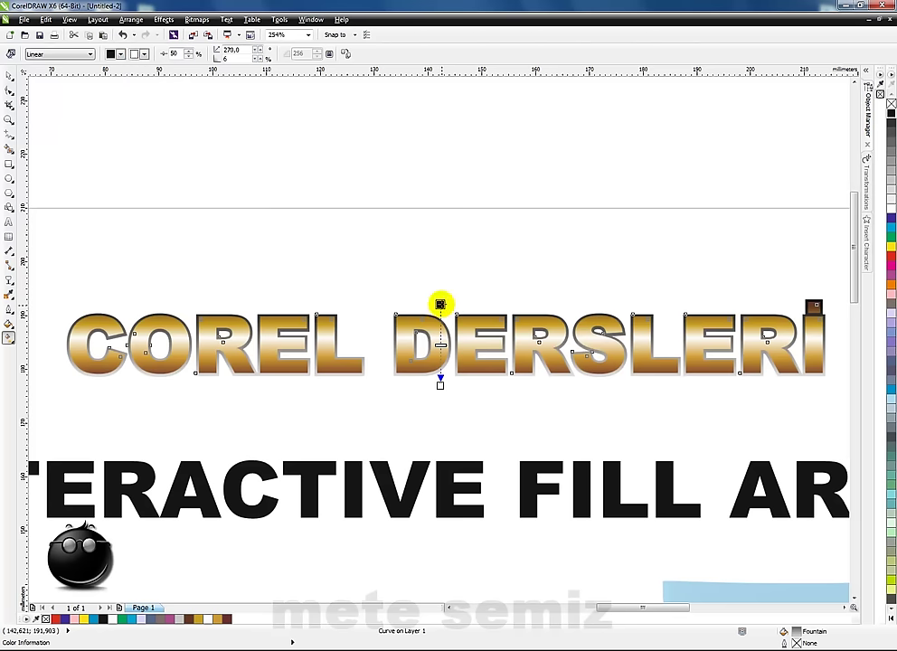
Step: Recolour the outline gradient with brown at its start and pale cream at its end, both sampled from the letter L
left_click(121, 55)
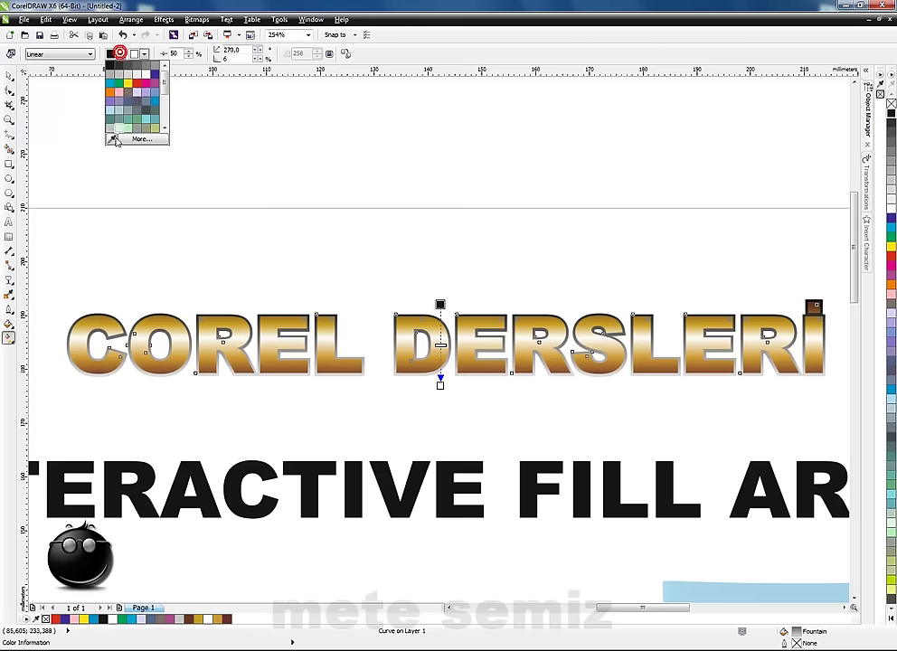
left_click(114, 139)
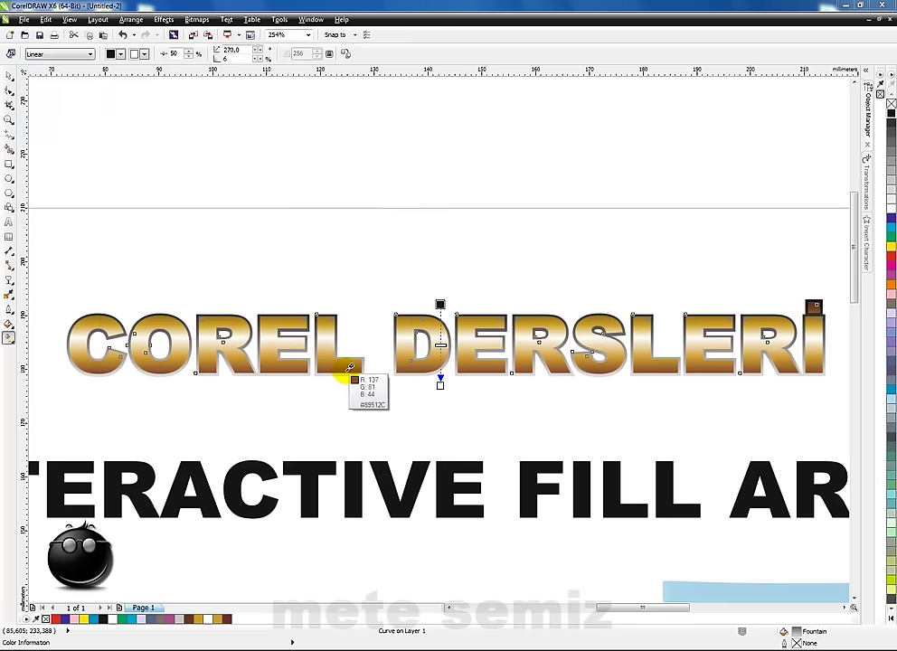
left_click(340, 371)
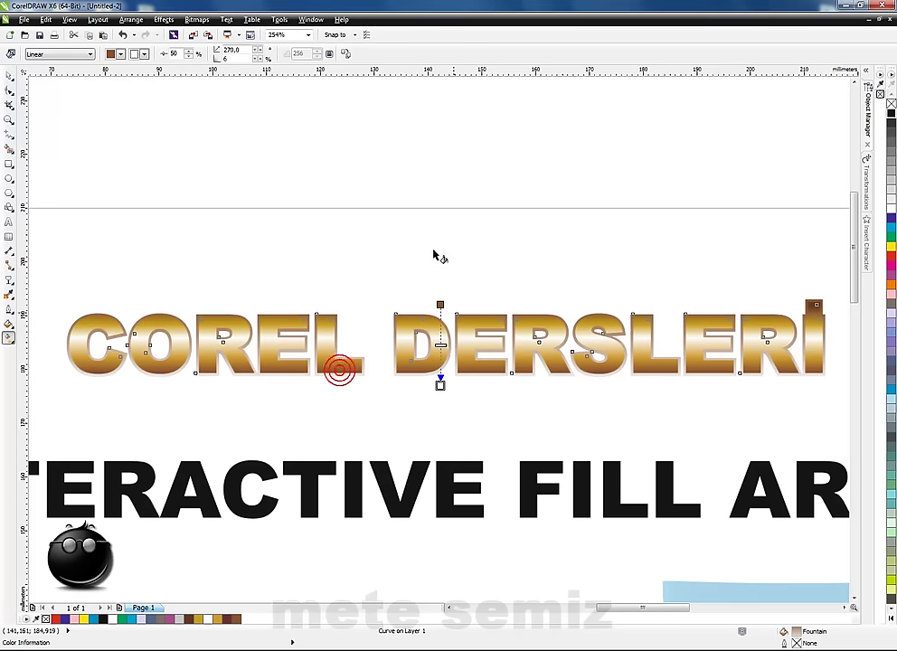
left_click(144, 54)
left_click(134, 142)
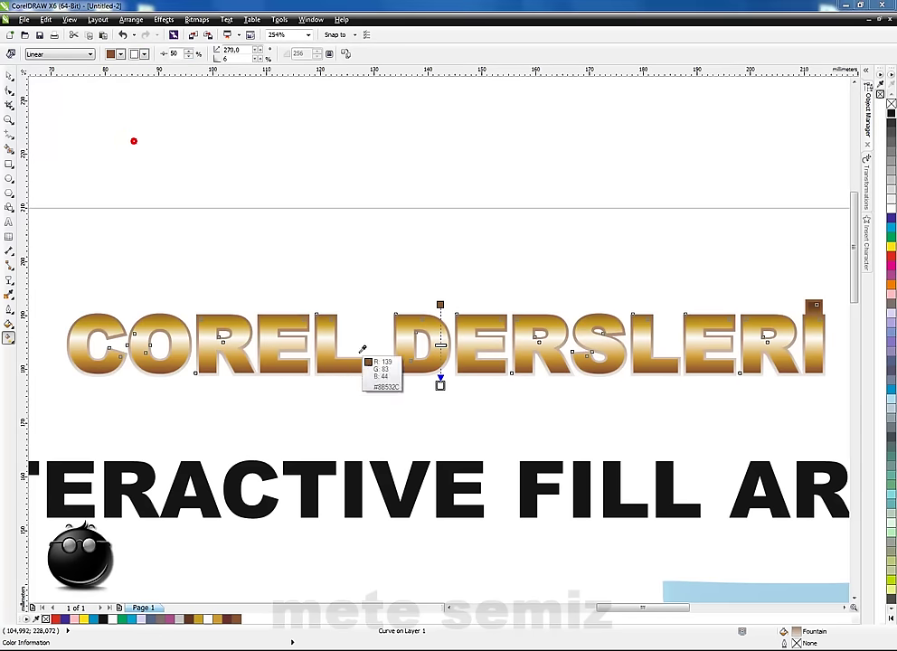
left_click(330, 331)
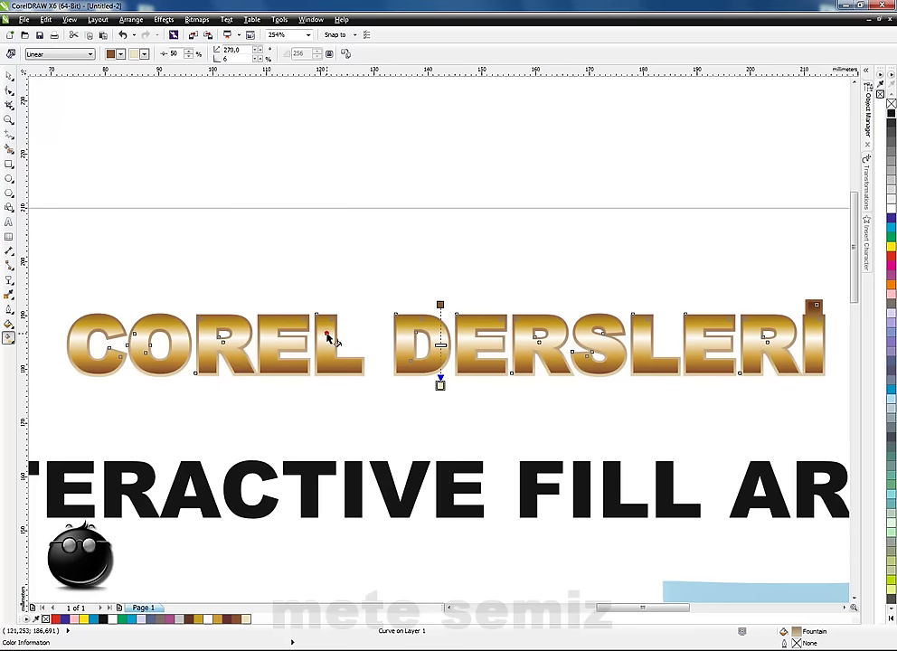
left_click(11, 78)
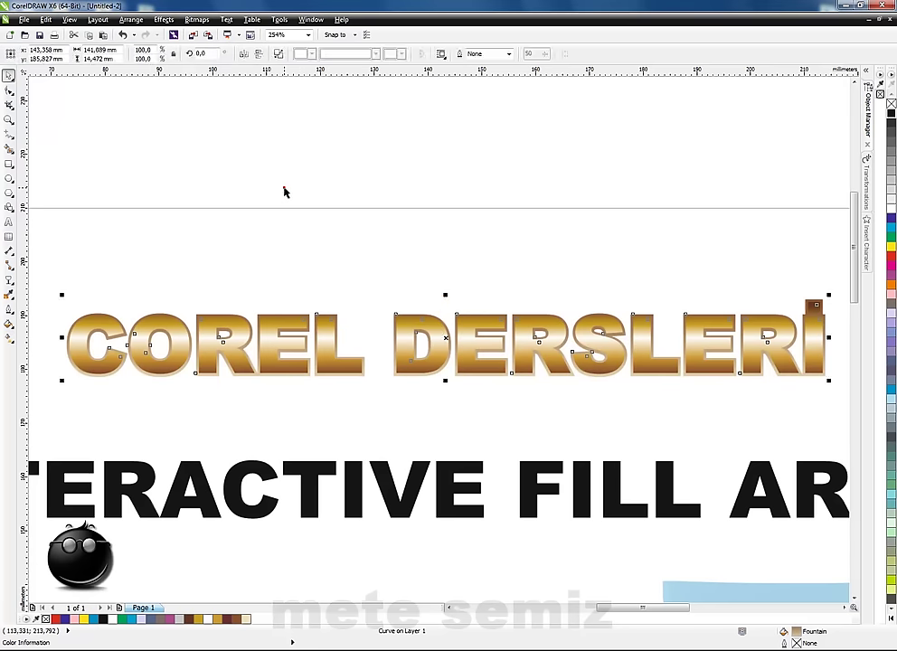
left_click(284, 186)
Step: Draw a rectangle of about 149 x 20.5 mm over the COREL DERSLERİ text
left_click(9, 164)
left_click_drag(52, 291, 756, 402)
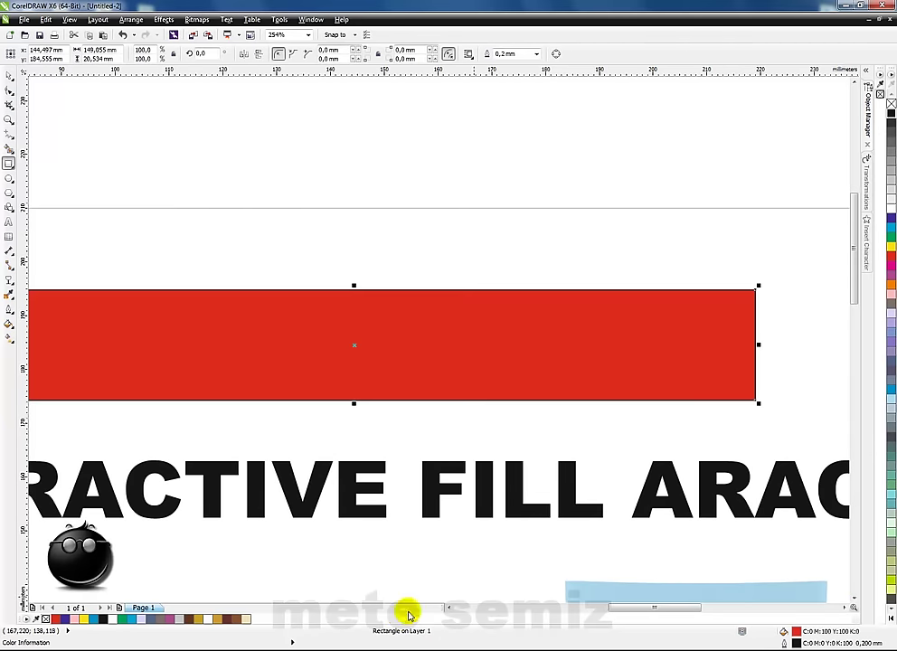
Step: Send the red rectangle behind the COREL DERSLERİ text and remove its outline
left_click(10, 75)
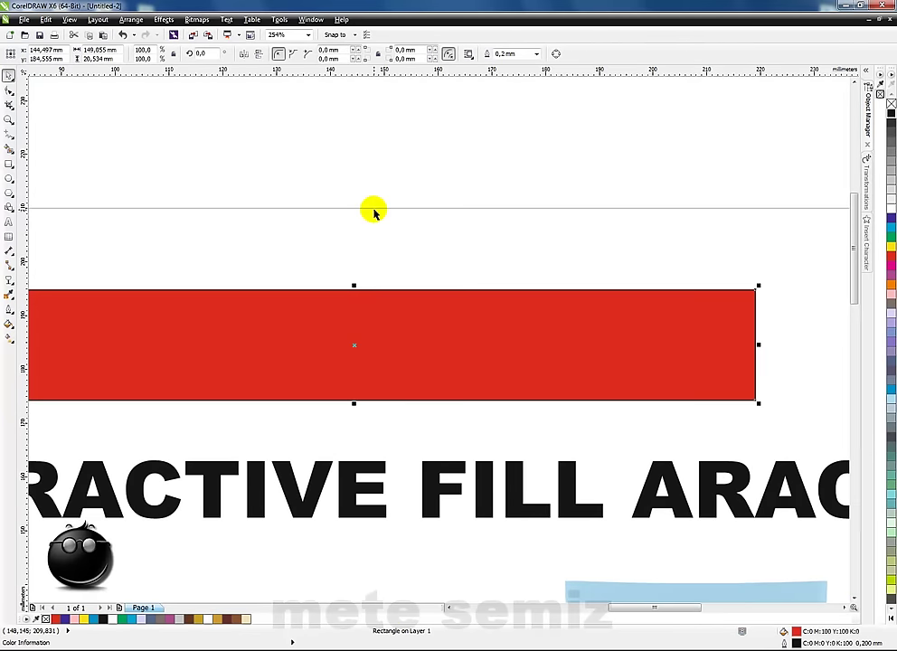
key("shift+Page_Down")
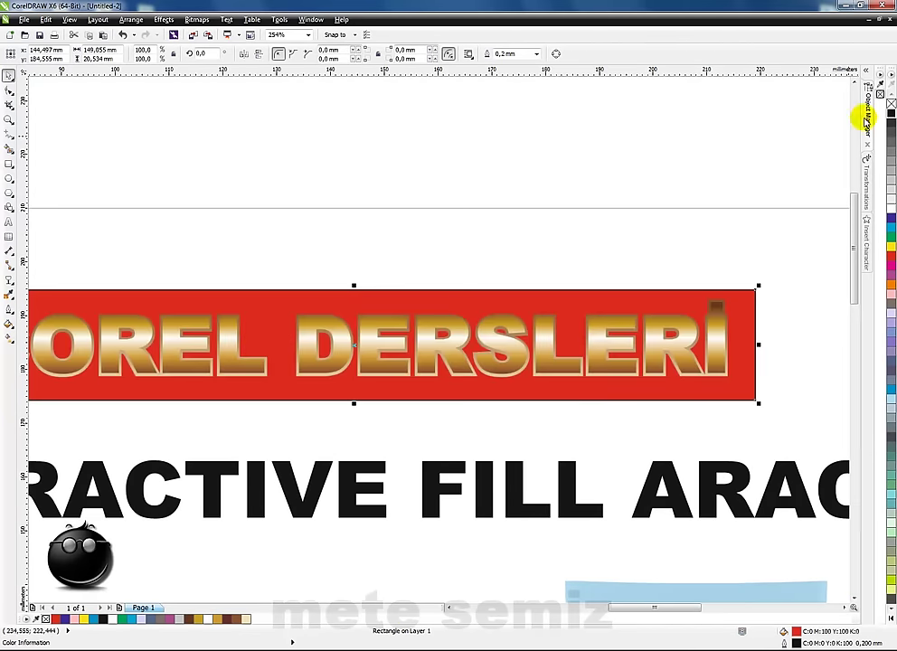
right_click(891, 104)
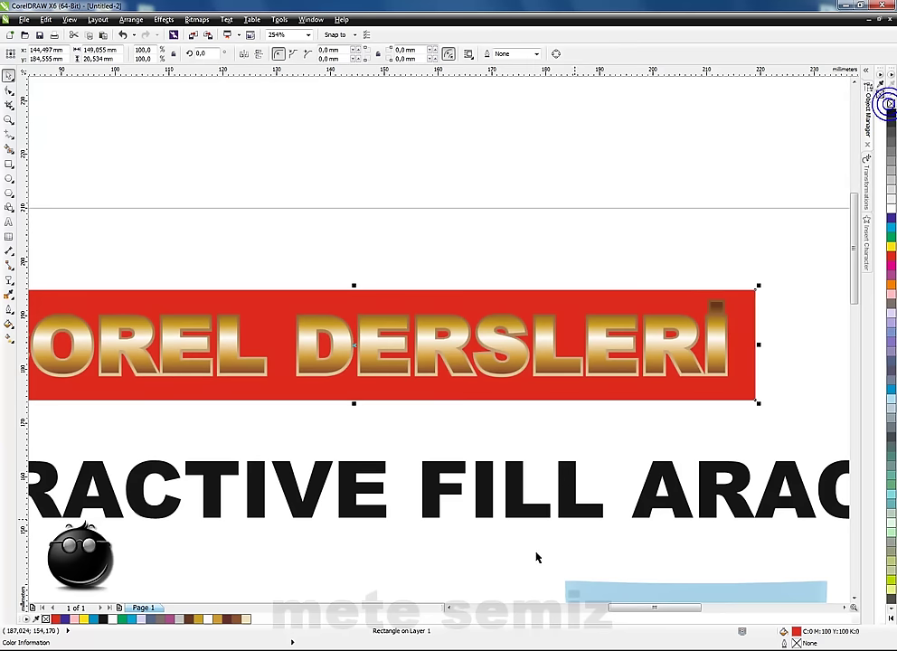
Step: Give the rectangle behind COREL DERSLERİ a linear gradient copied from the brown-to-cream fill of the letters' outline curve
left_click(448, 607)
left_click(9, 337)
left_click_drag(366, 413, 368, 287)
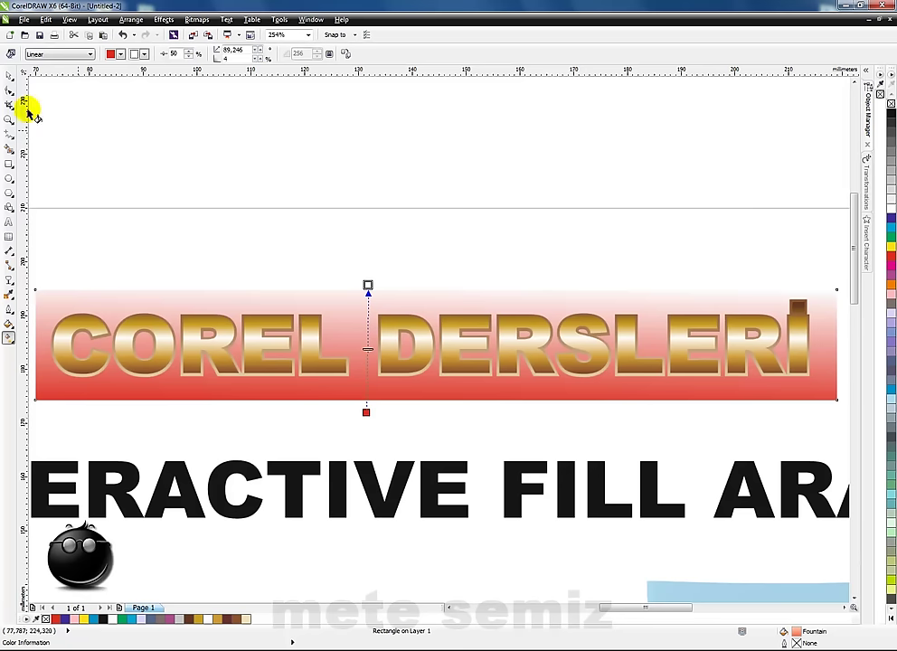
left_click(347, 53)
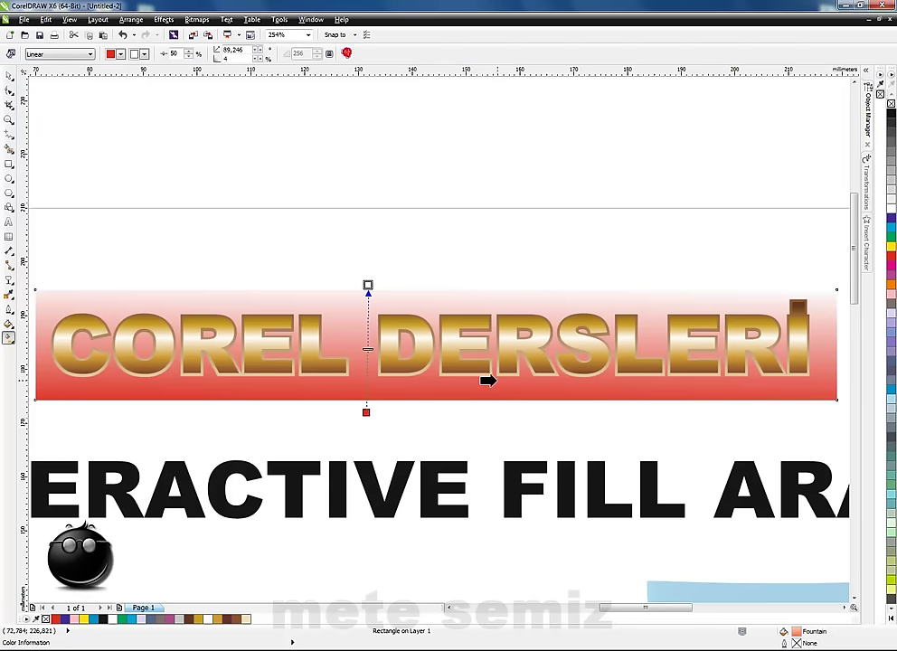
left_click(388, 377)
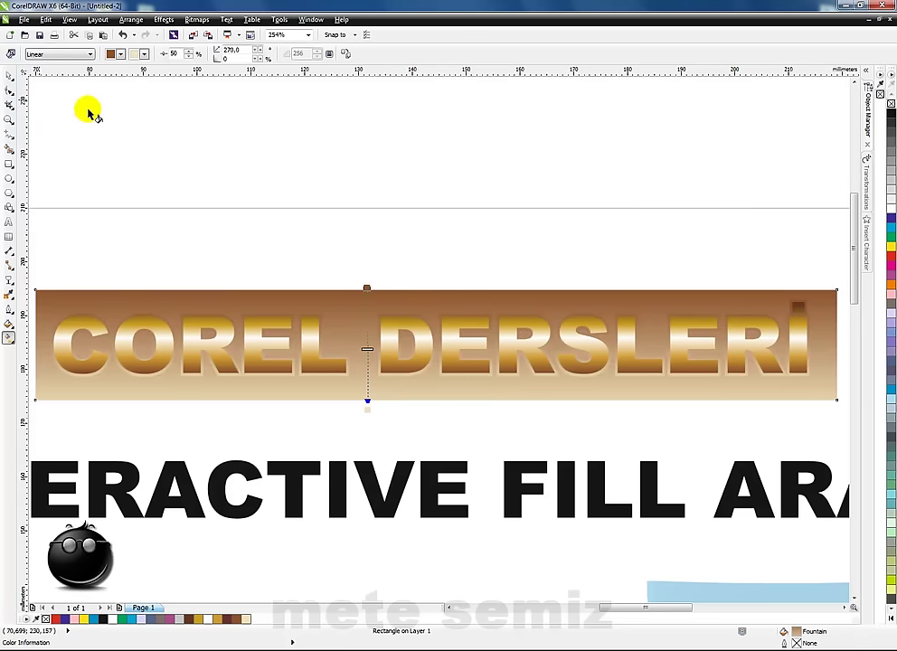
Step: Reverse the rectangle's gradient to run from brown at its lower edge to cream at its upper edge, and deselect it
left_click_drag(370, 411, 427, 236)
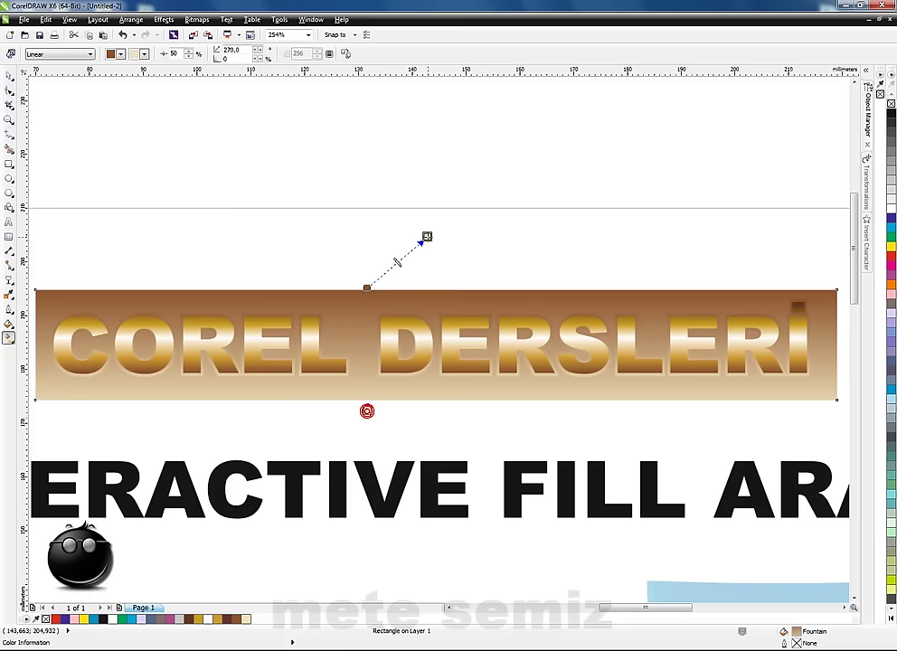
left_click_drag(363, 287, 425, 409)
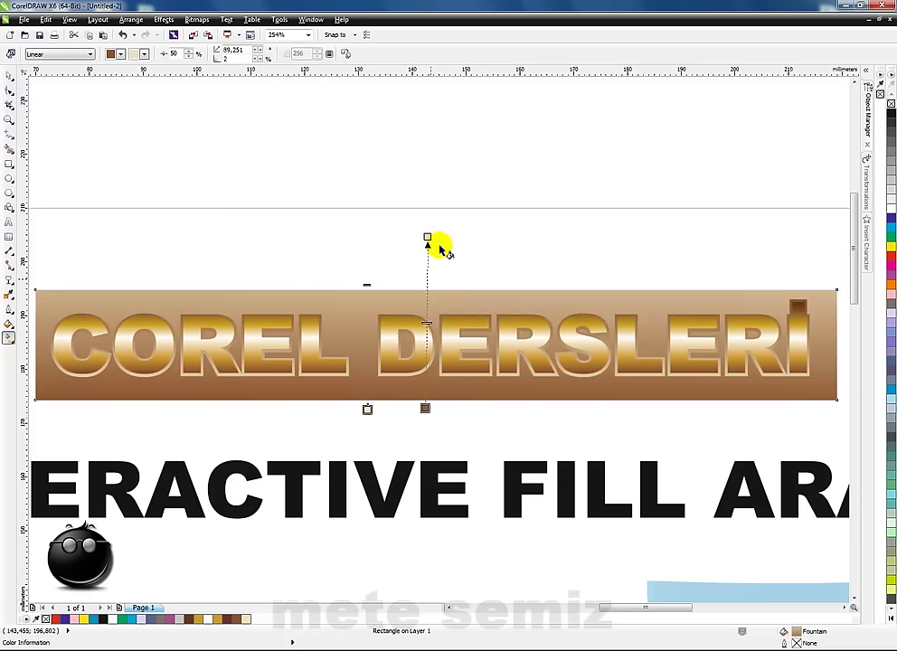
left_click_drag(421, 292, 425, 291)
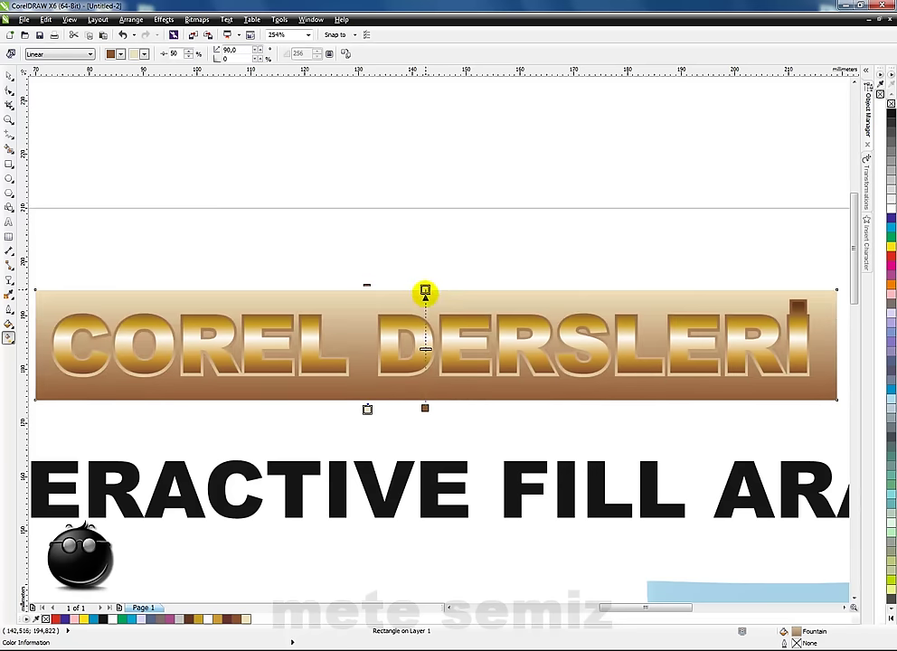
left_click_drag(426, 409, 425, 396)
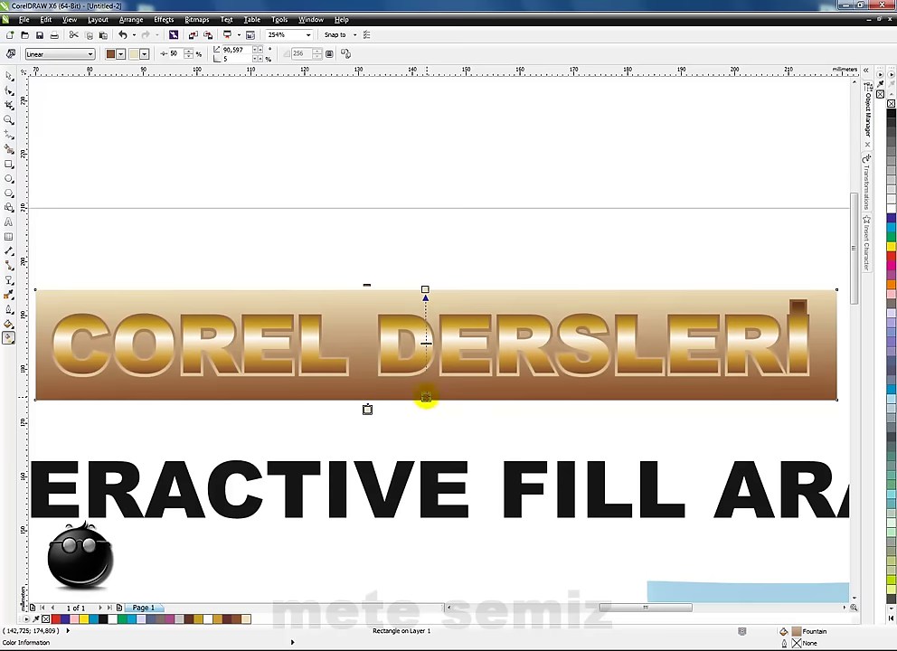
left_click_drag(424, 291, 425, 294)
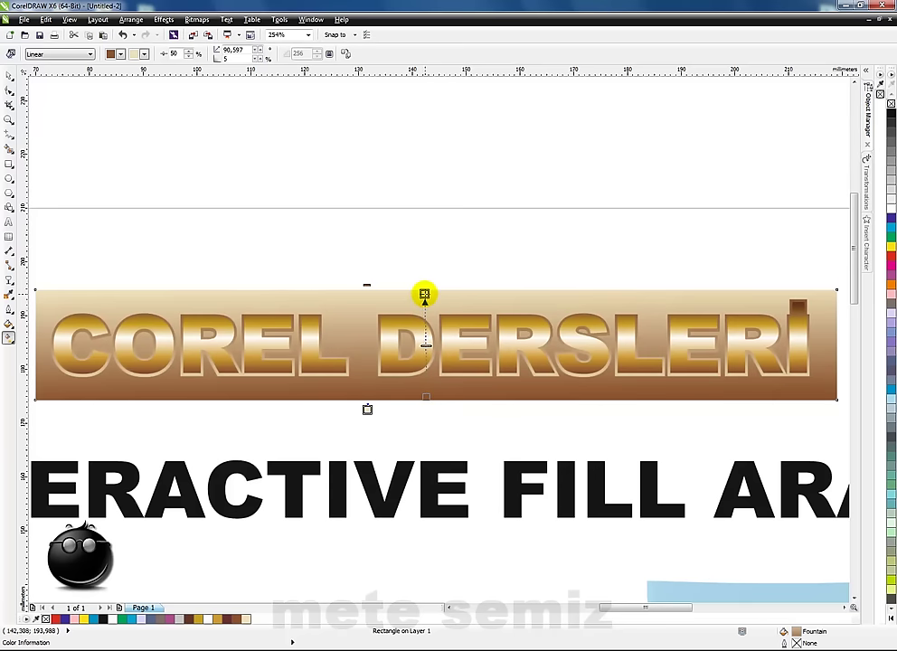
left_click(8, 80)
left_click(260, 154)
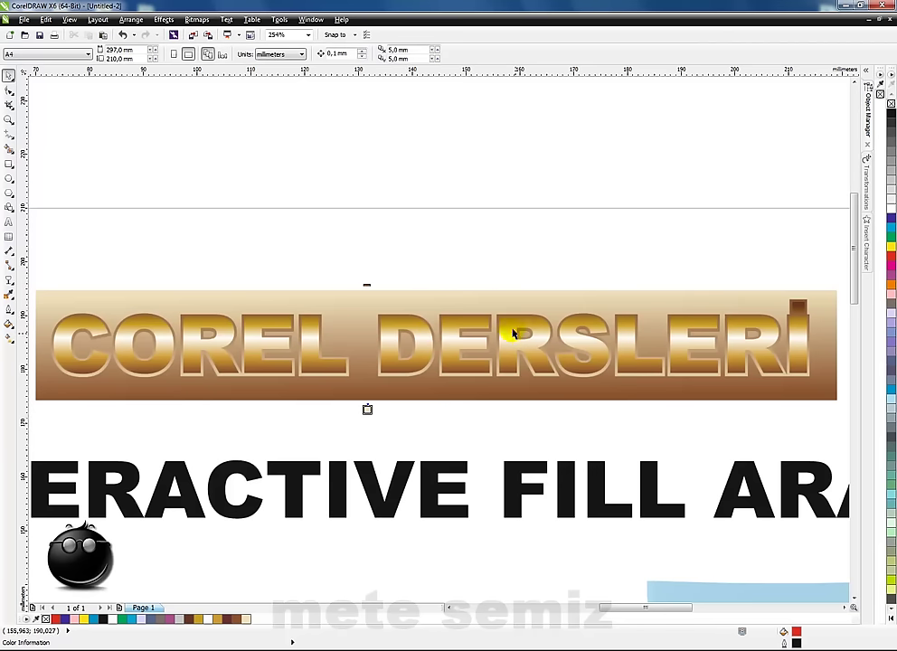
Step: Place a red rectangle of about 216 x 24 mm without an outline behind the INTERACTIVE FILL ARACI text
right_click(434, 242)
left_click_drag(124, 324, 773, 393)
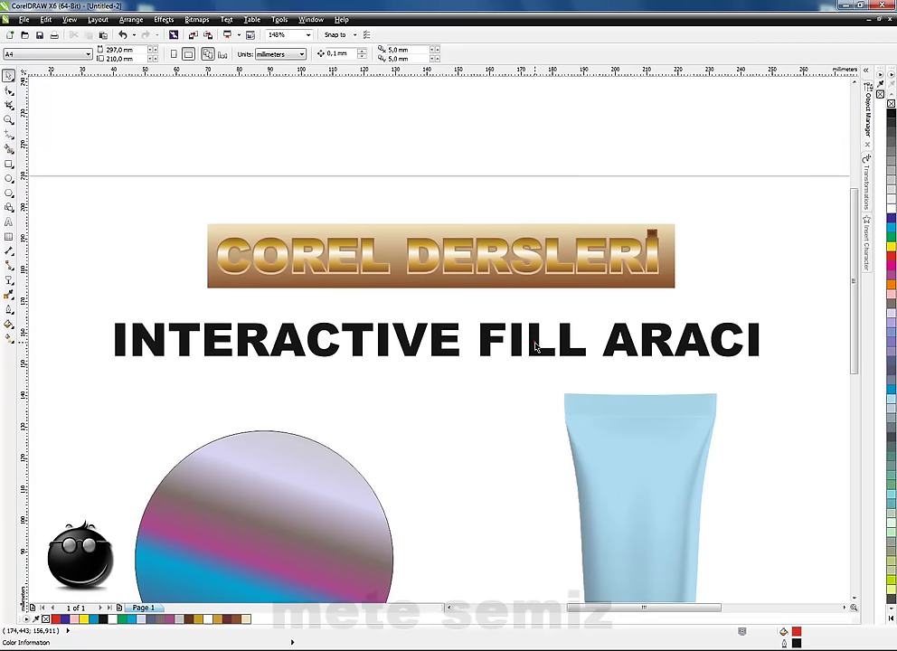
left_click(536, 348)
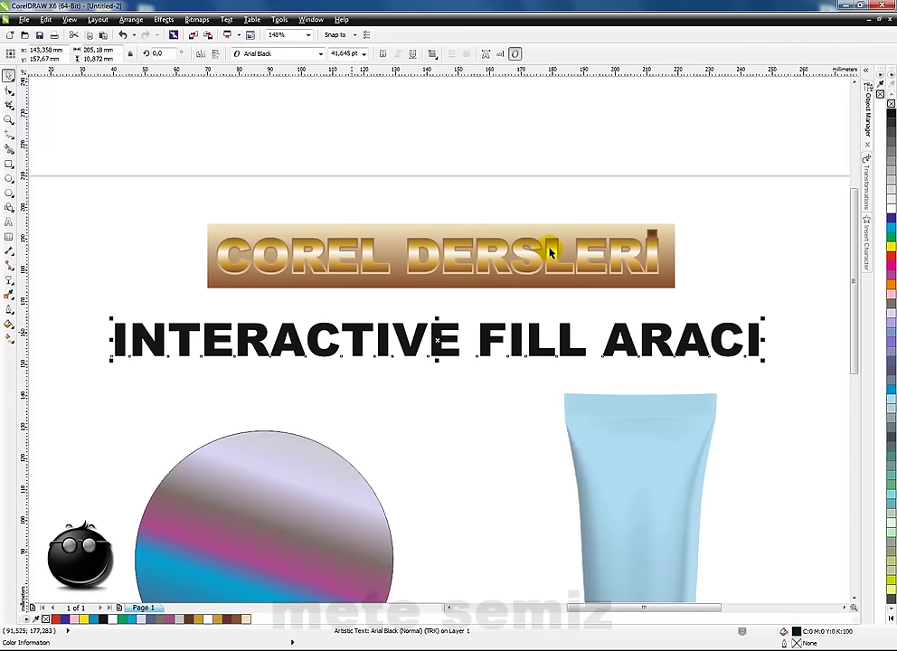
left_click_drag(85, 290, 796, 381)
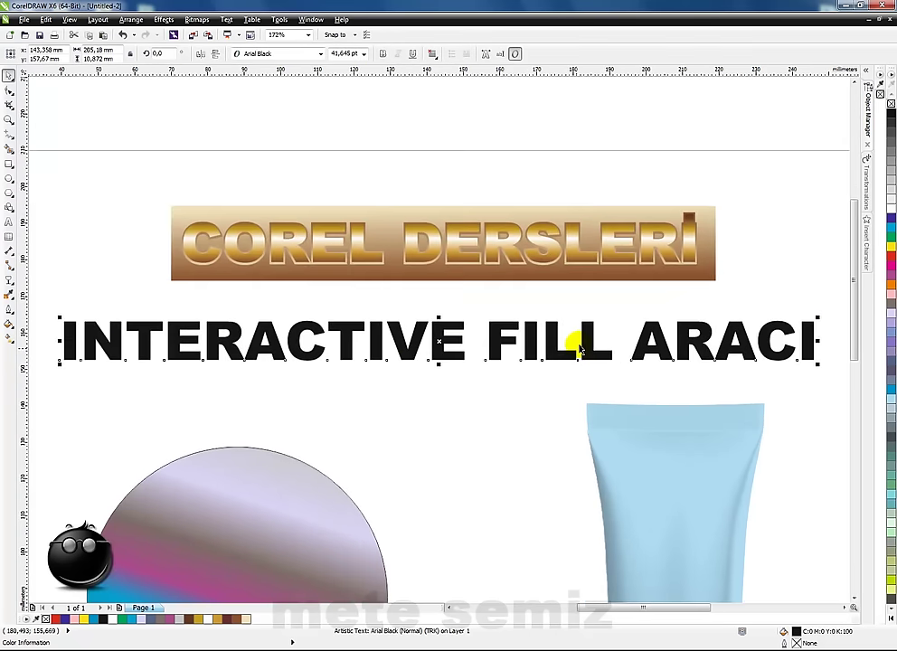
left_click(60, 284)
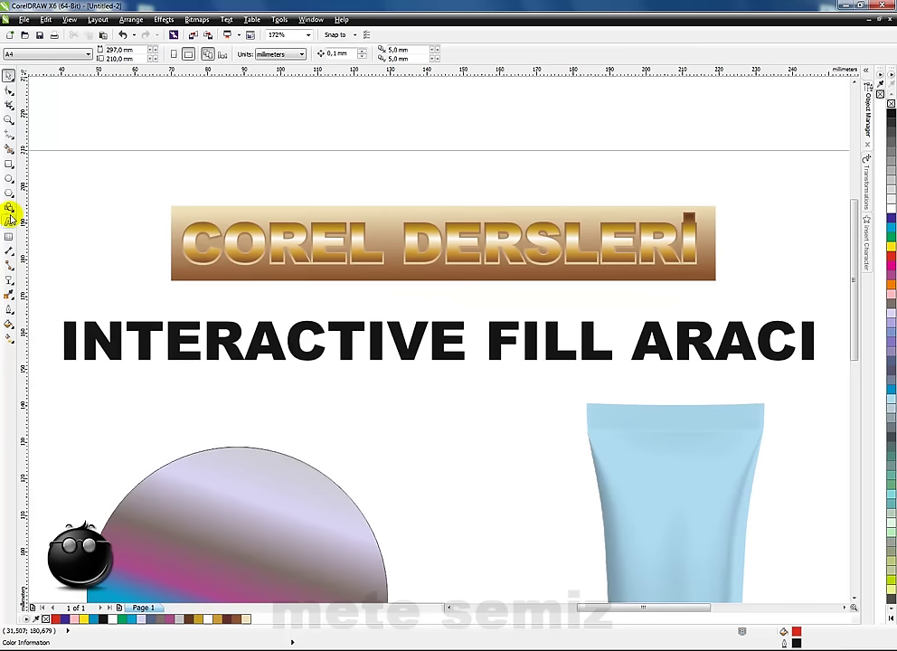
left_click(7, 168)
left_click_drag(46, 296, 835, 384)
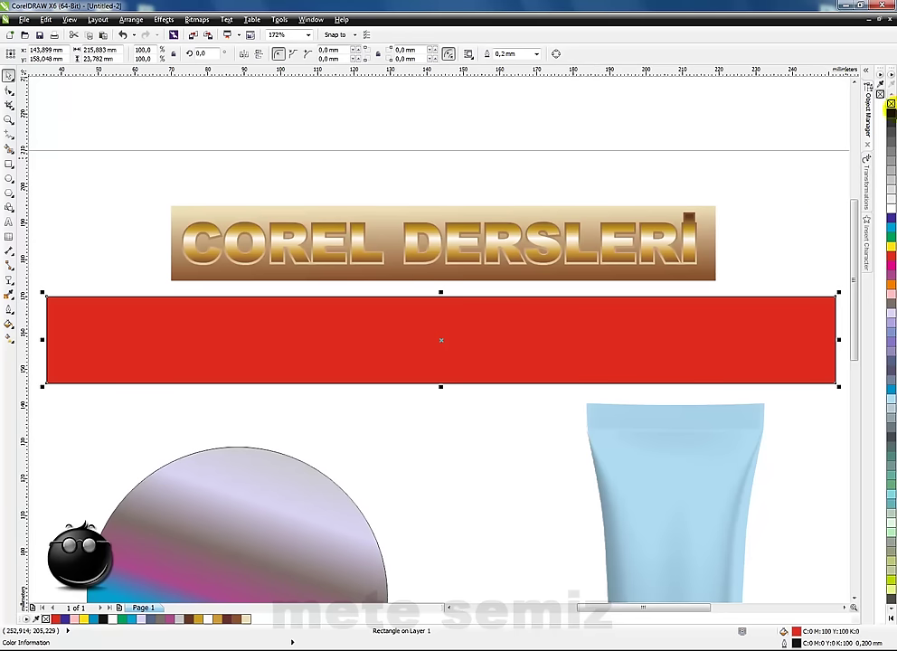
right_click(891, 102)
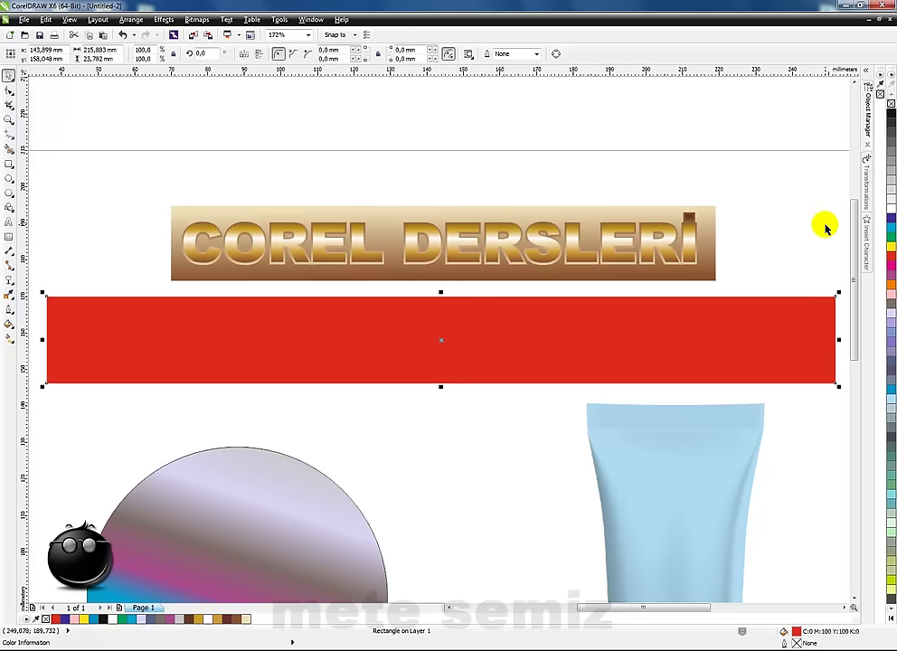
left_click(775, 261)
Step: Fill the INTERACTIVE FILL ARACI text with a black-to-white linear gradient running up the letters at a 90 degree angle
left_click(767, 342)
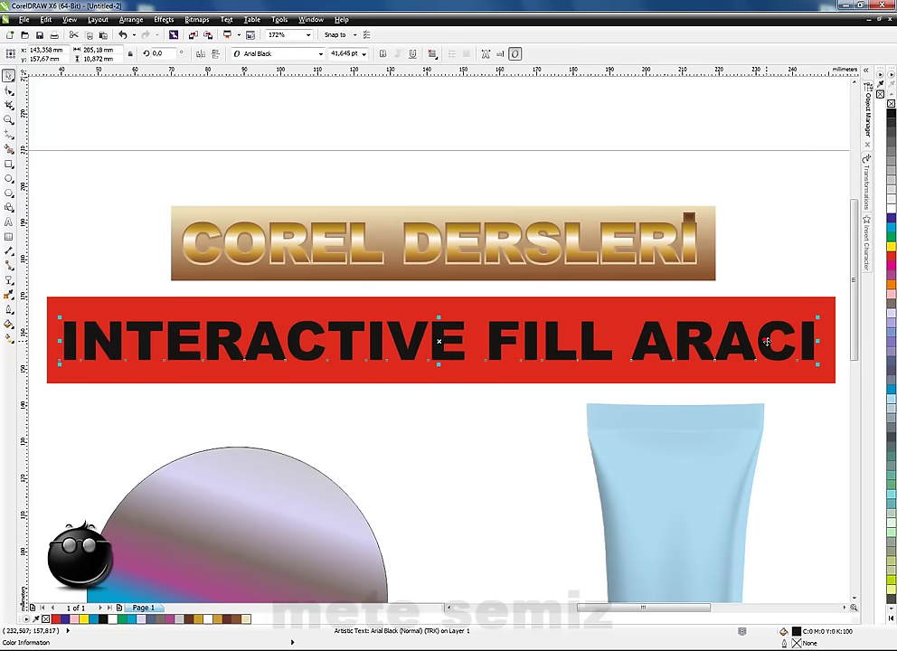
left_click(9, 337)
left_click_drag(407, 359, 407, 324)
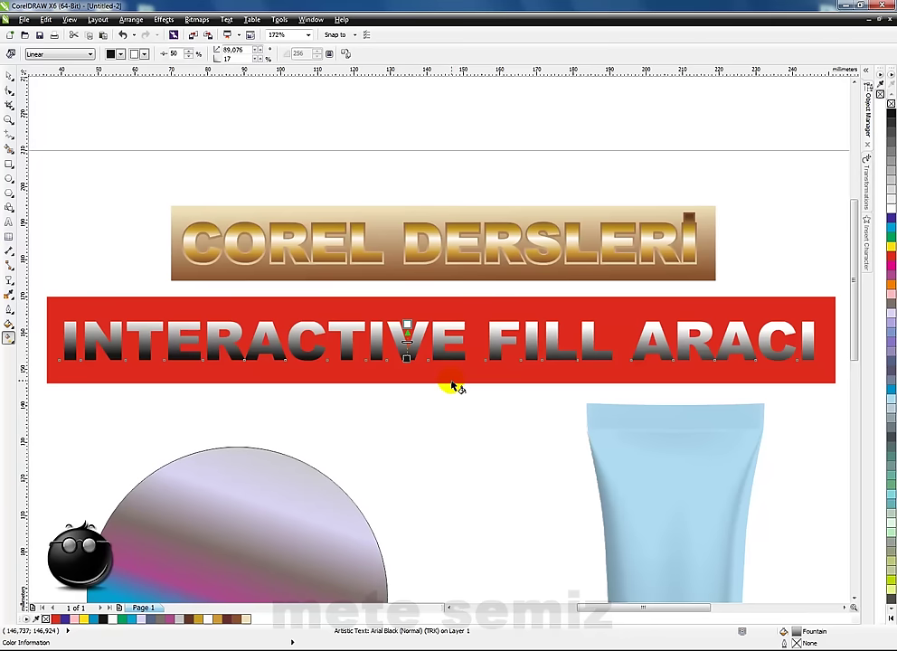
left_click_drag(482, 389, 482, 389)
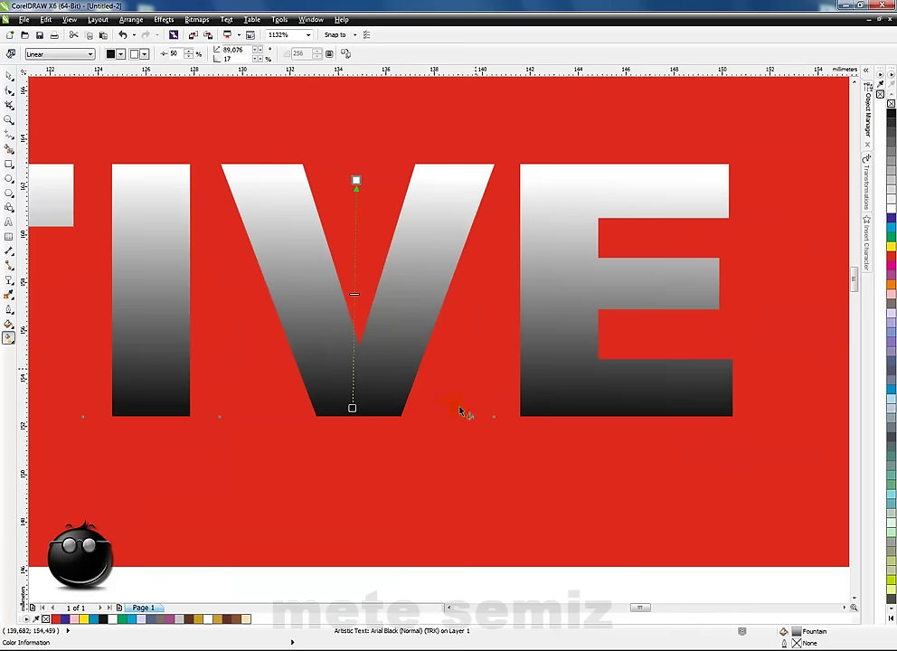
left_click_drag(351, 407, 354, 186)
left_click(356, 368)
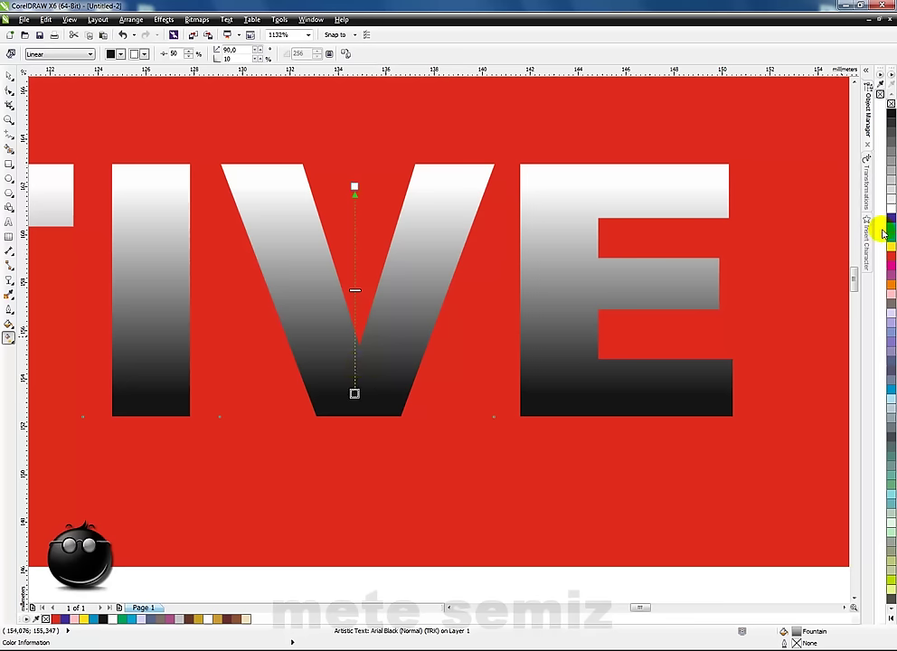
Step: Recolour both ends of the INTERACTIVE FILL ARACI text gradient with dark green
left_click_drag(892, 241, 881, 287)
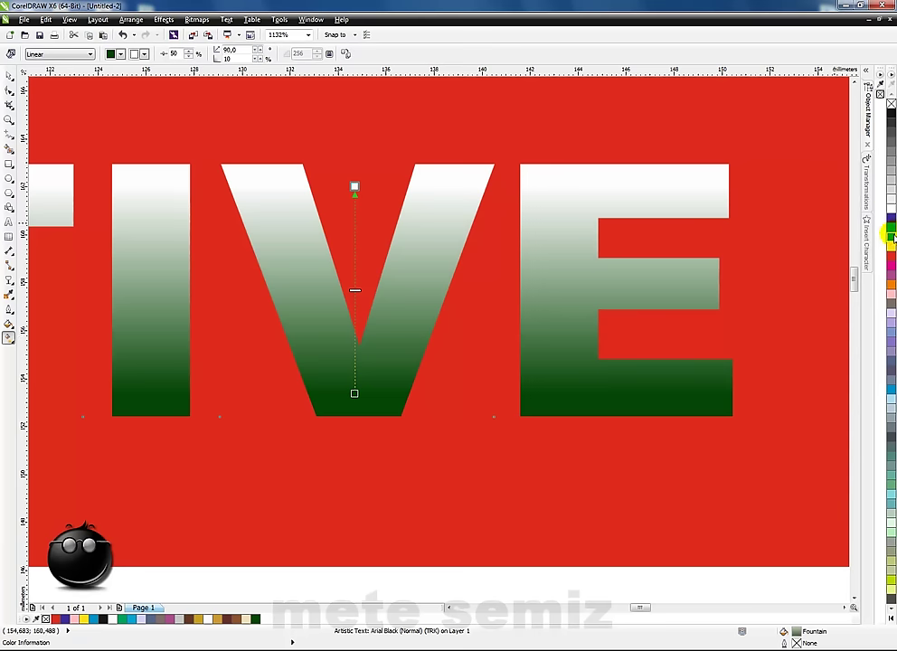
left_click_drag(892, 241, 882, 290)
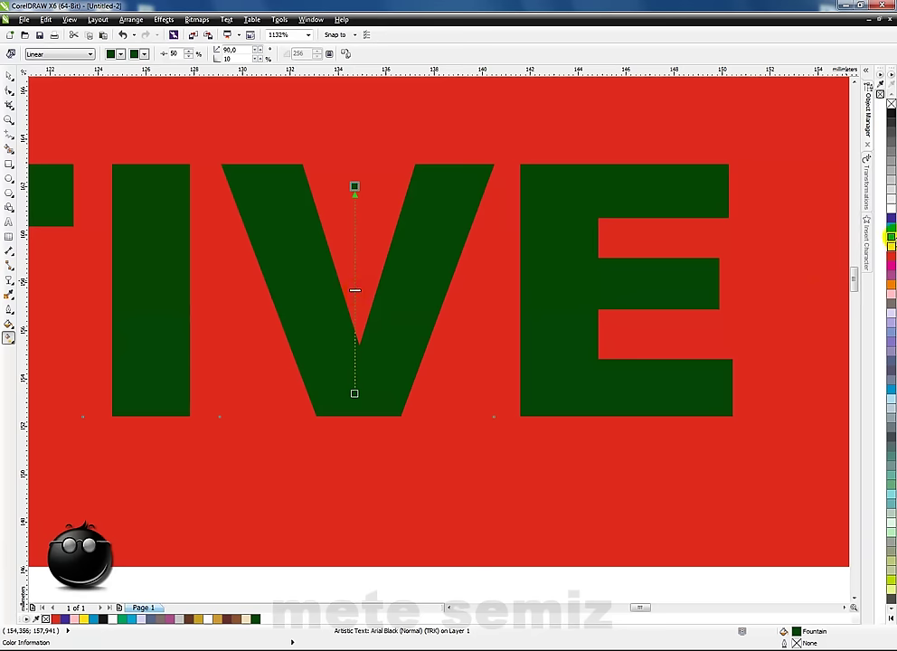
left_click_drag(892, 241, 848, 263)
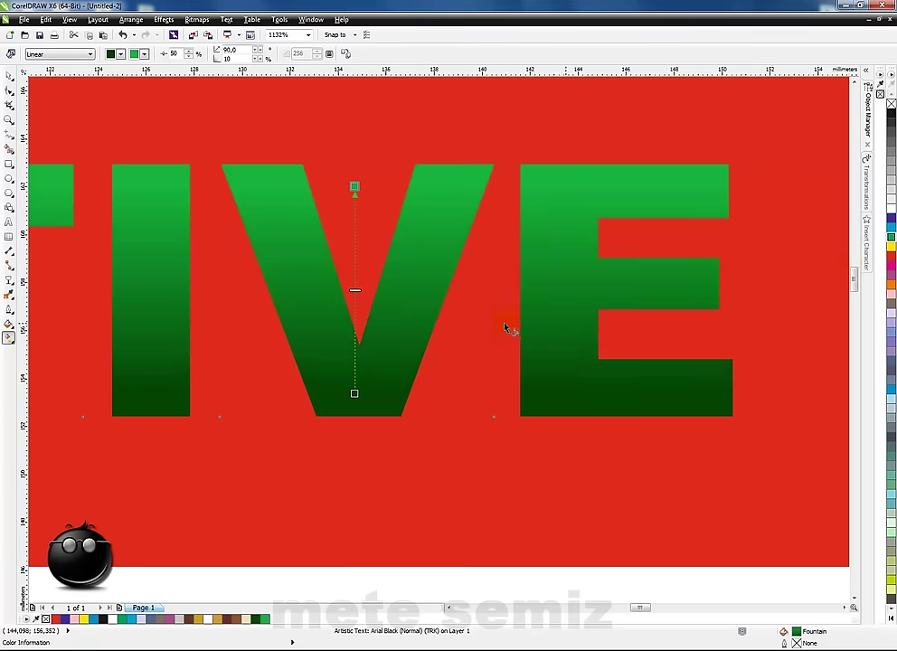
left_click(892, 237)
left_click_drag(892, 239, 881, 287)
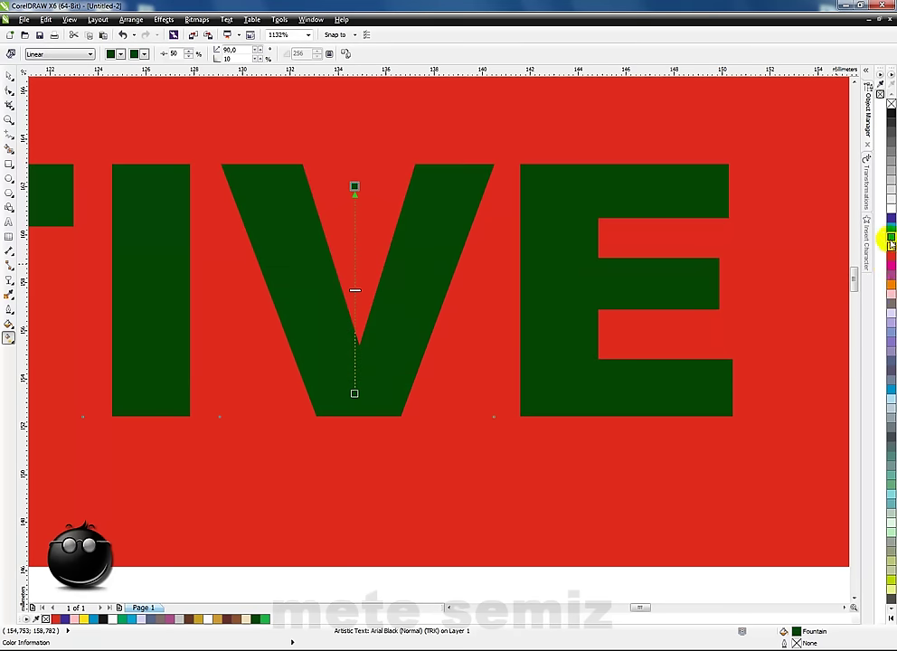
Step: Add a bright green intermediate colour to the text gradient at node position 56%
left_click_drag(892, 237, 892, 239)
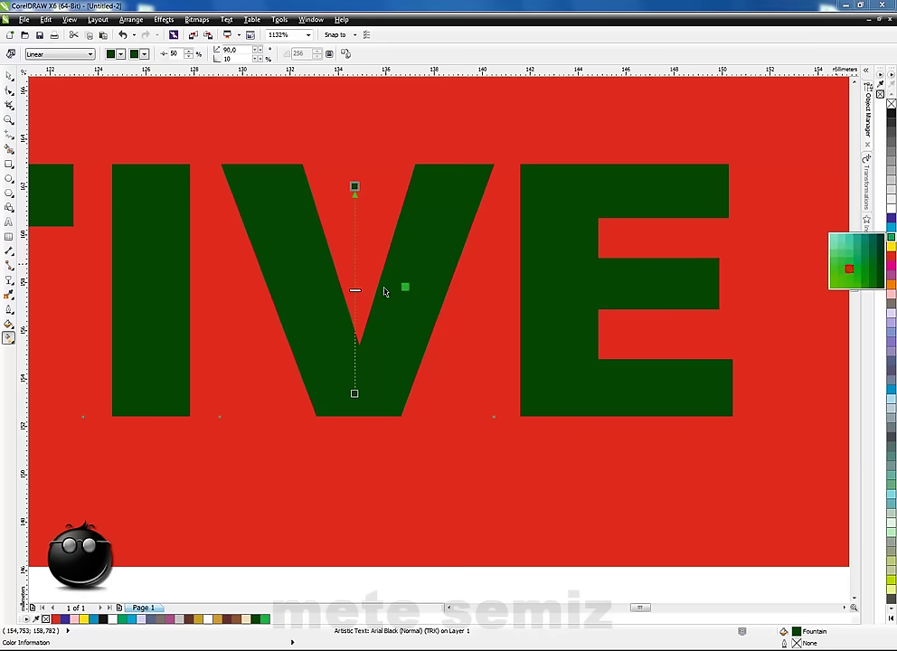
left_click_drag(356, 301, 355, 279)
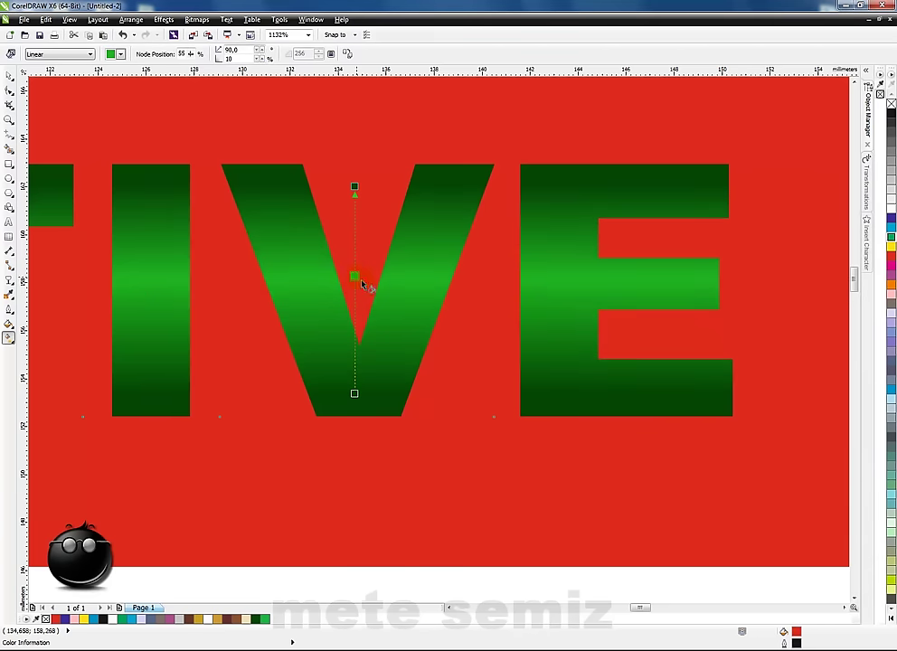
scroll(362, 285, "down", 2)
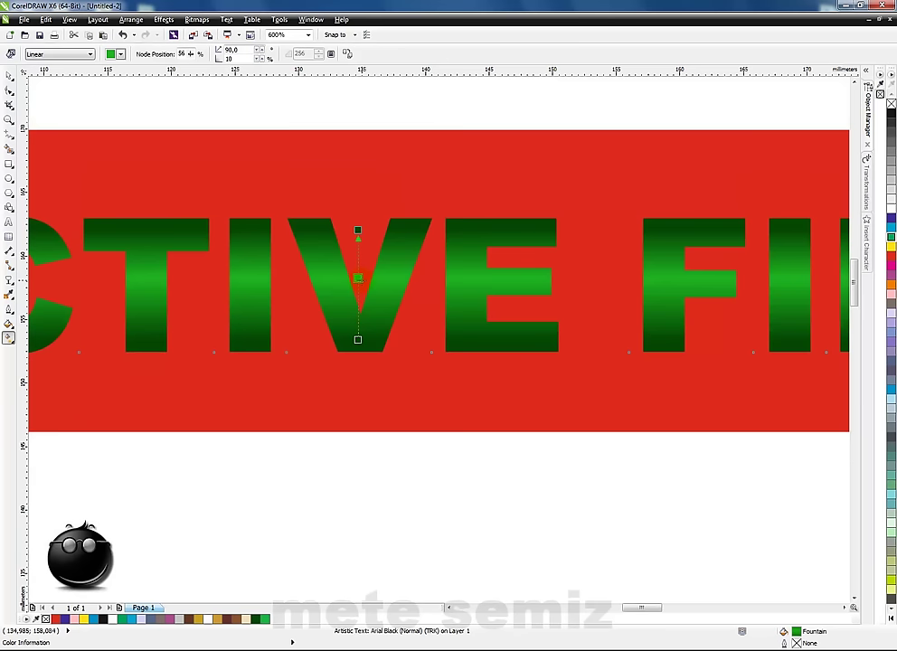
Step: Fill the red rectangle behind INTERACTIVE FILL ARACI with dark green and clear the selection
left_click(9, 78)
left_click(825, 180)
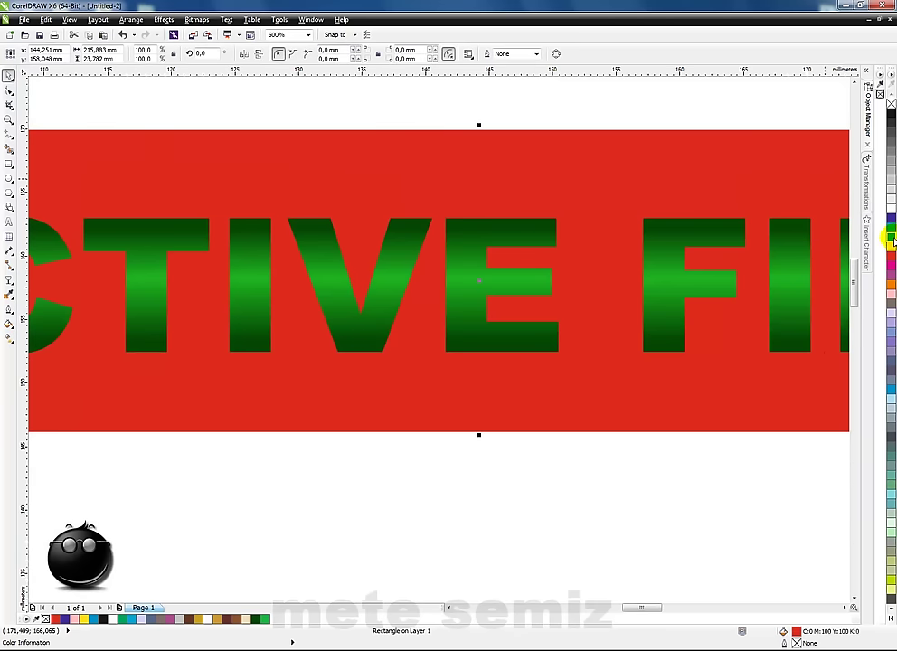
left_click(892, 241)
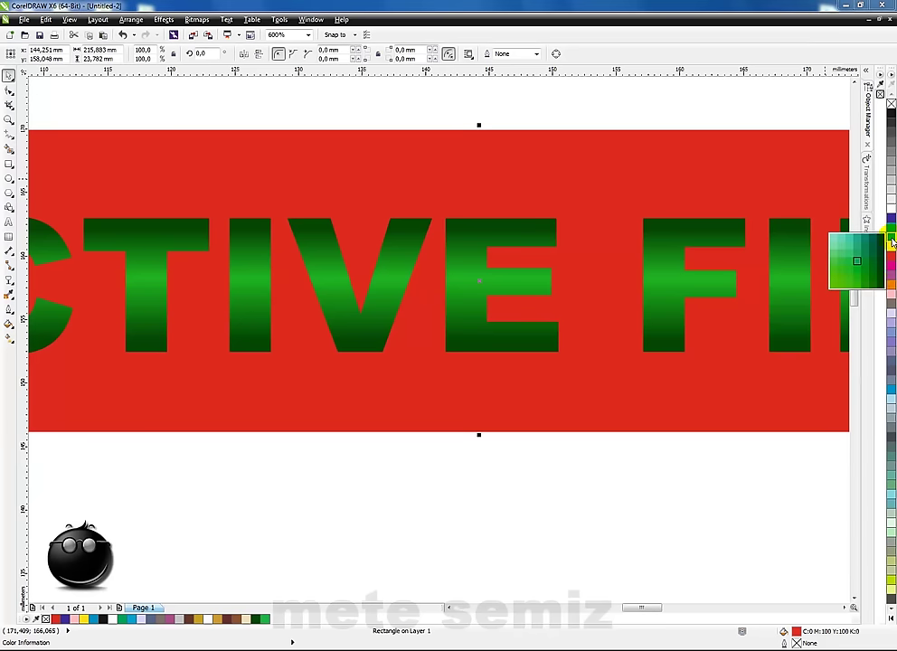
left_click(878, 286)
left_click(356, 102)
scroll(390, 156, "down", 2)
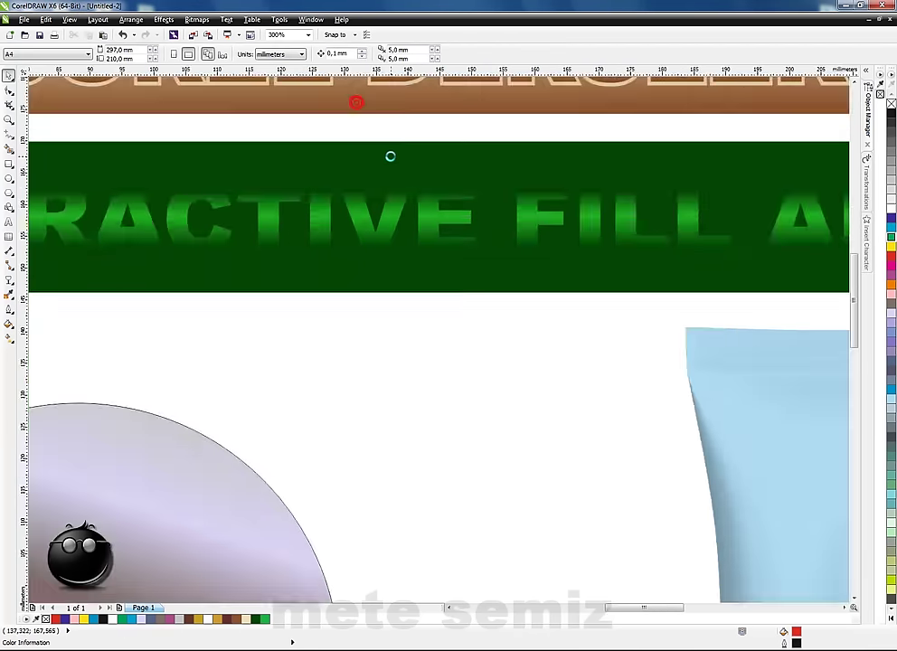
scroll(390, 156, "down", 1)
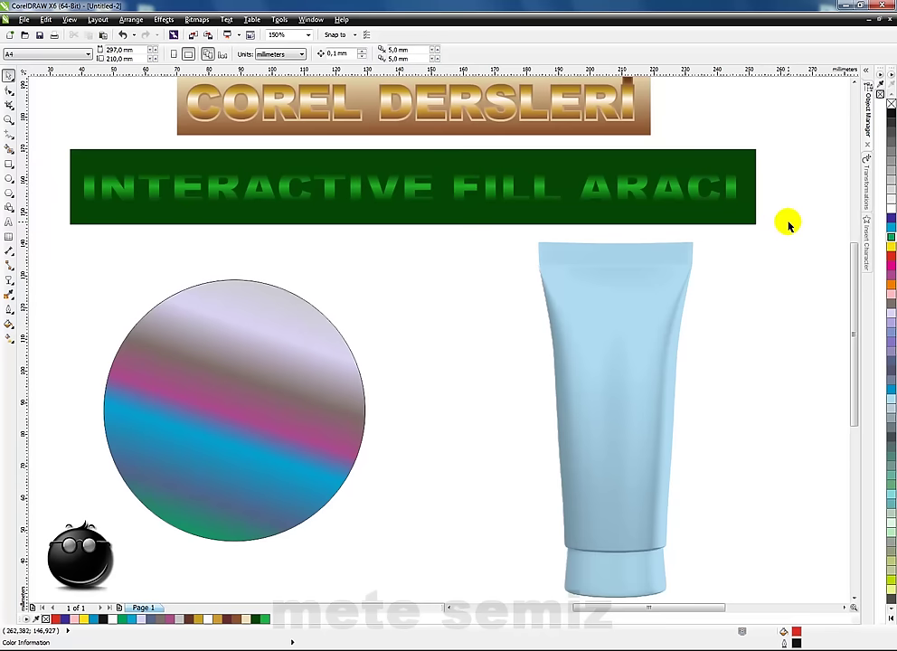
Step: Examine the green gradient lettering of INTERACTIVE FILL ARACI up close and together with the COREL DERSLERİ banner
scroll(788, 224, "up", 1)
left_click(853, 81)
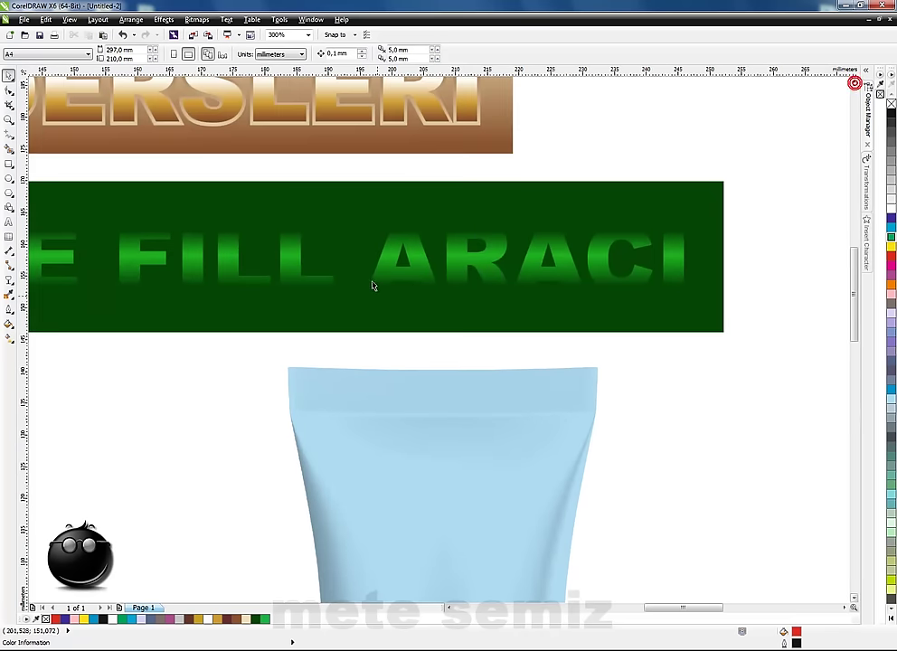
left_click(395, 264)
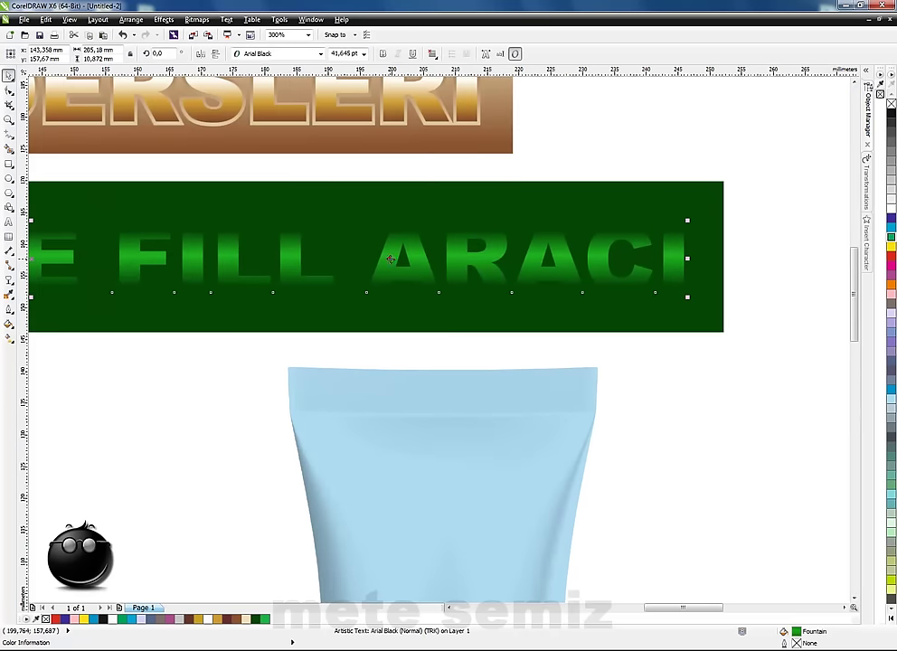
left_click(449, 608)
scroll(402, 453, "down", 1)
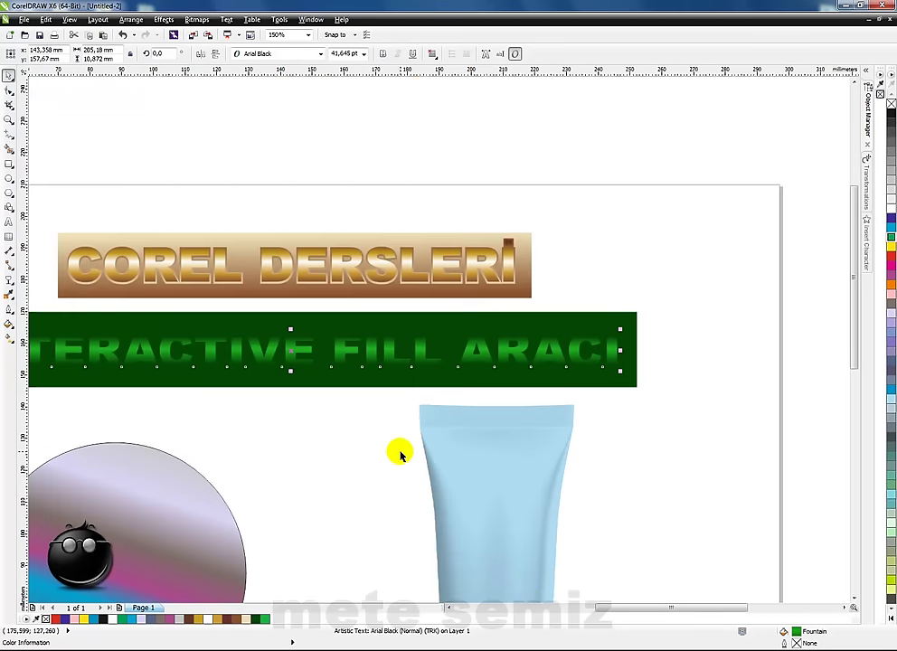
scroll(531, 588, "down", 1)
left_click_drag(221, 444, 612, 497)
left_click(457, 174)
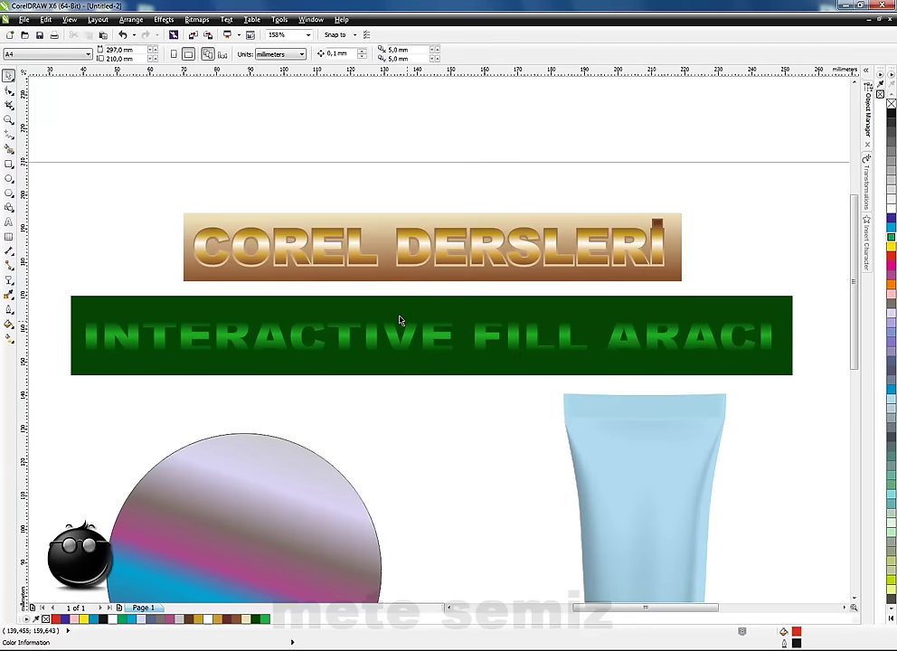
Step: Move the grayscale shading bitmap off the light blue tube, placing it level beside the tube on its right
scroll(855, 599, "down", 5)
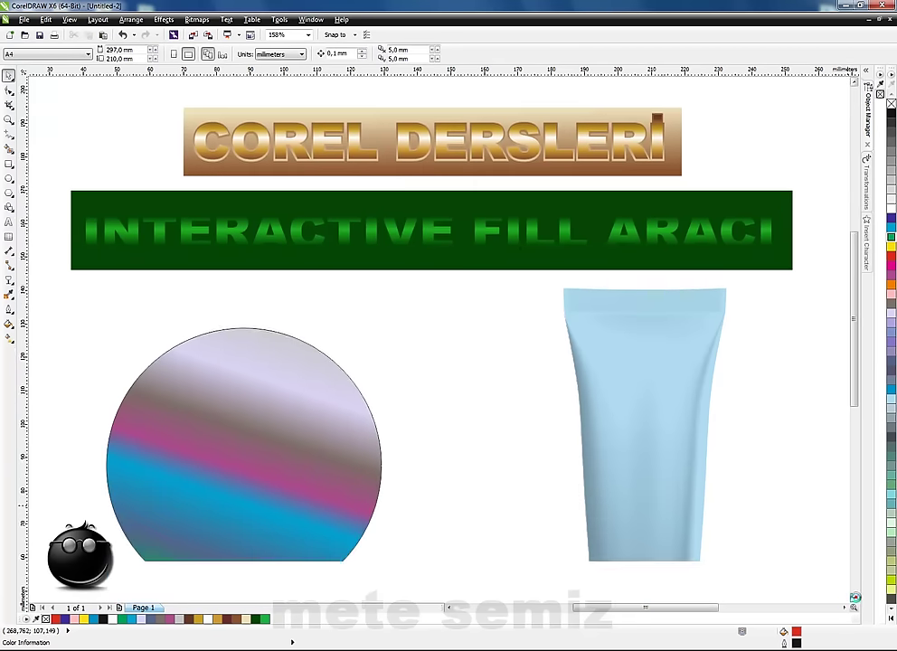
right_click(795, 466)
left_click_drag(656, 314, 777, 517)
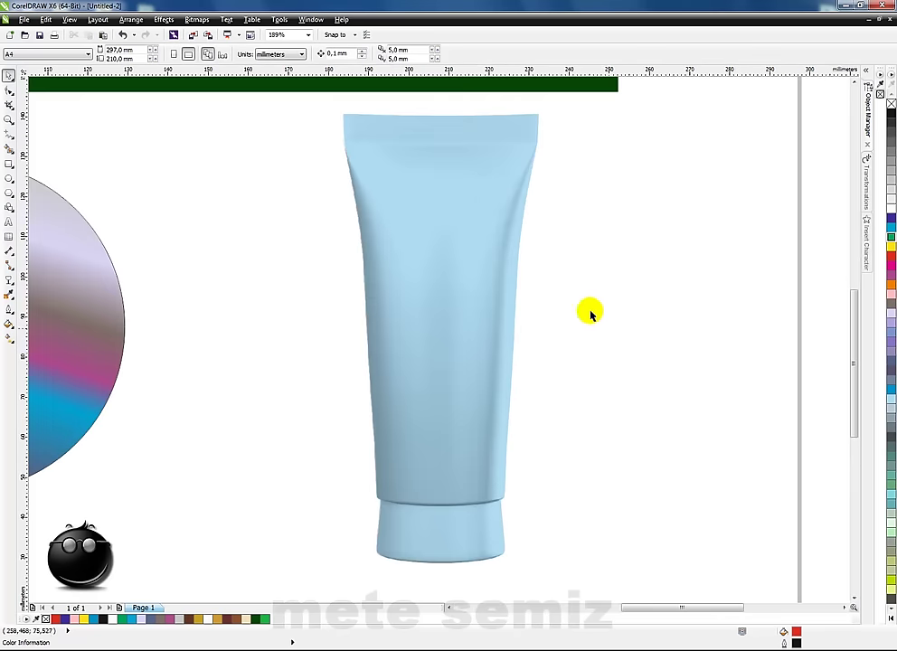
left_click(449, 240)
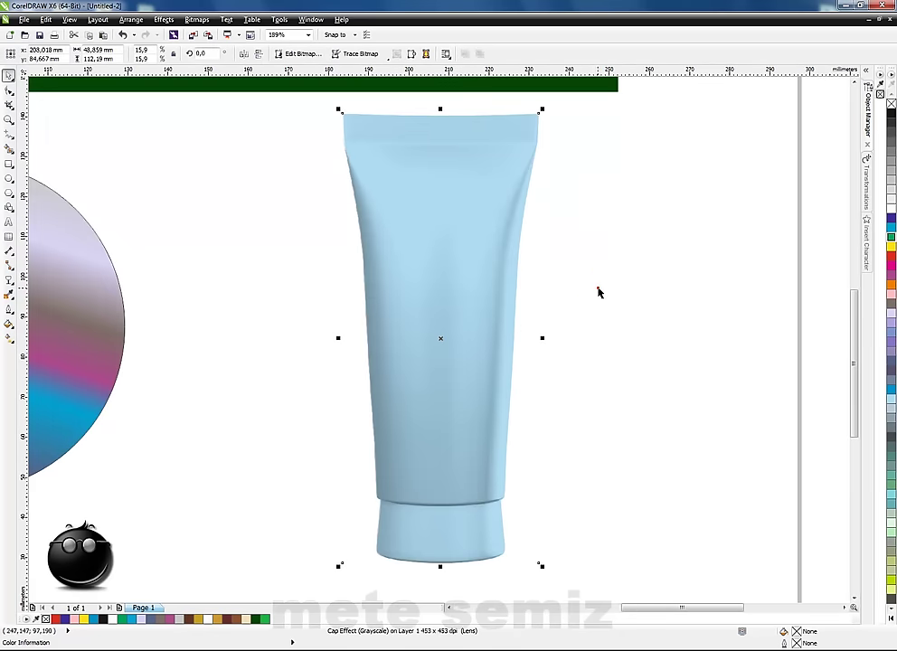
left_click_drag(440, 339, 657, 338)
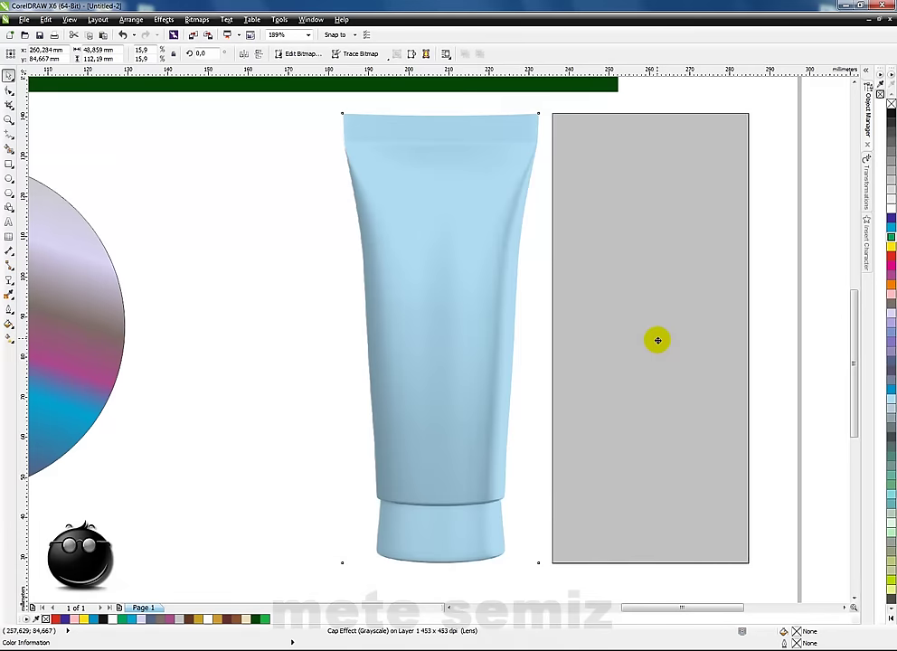
Step: Fill the tube shape with a linear gradient running from ice blue at the base to white near the upper end
left_click(497, 272)
left_click(471, 262)
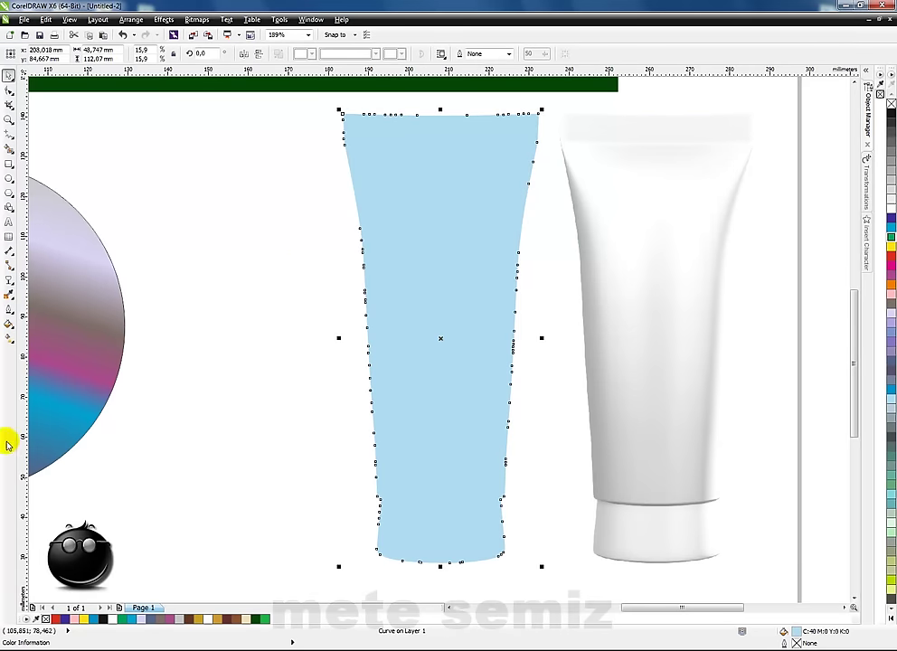
left_click(9, 339)
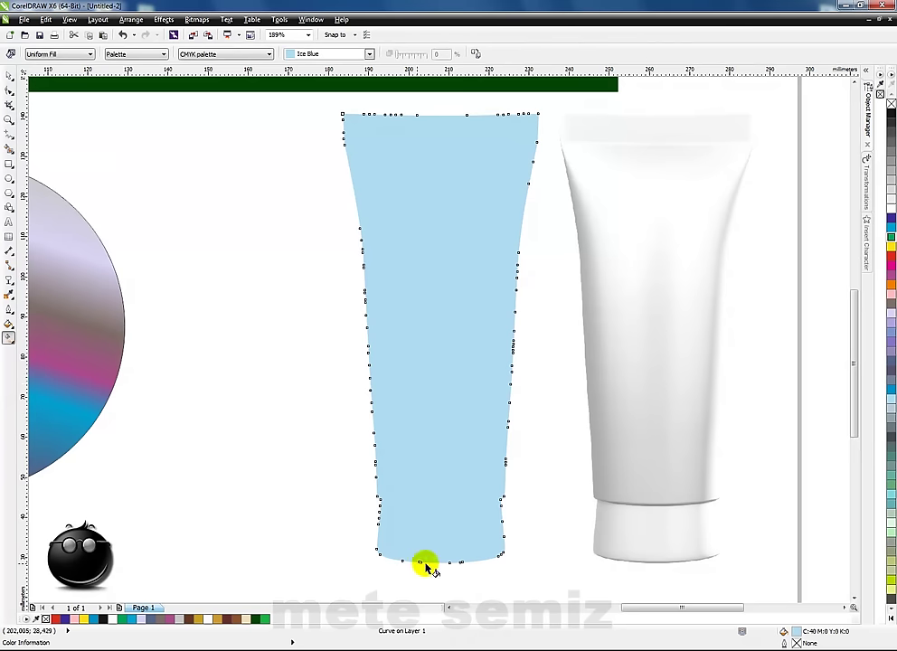
left_click_drag(425, 552, 421, 186)
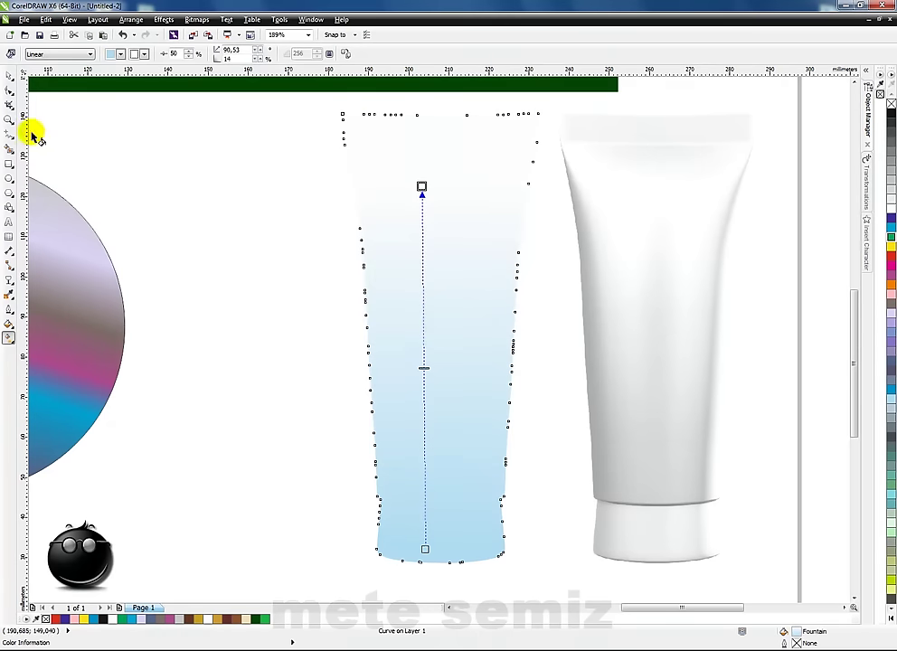
Step: Change the tube's fill to a full color pattern, centre the blue ornamental tile and shrink it to about 34 mm
left_click(90, 56)
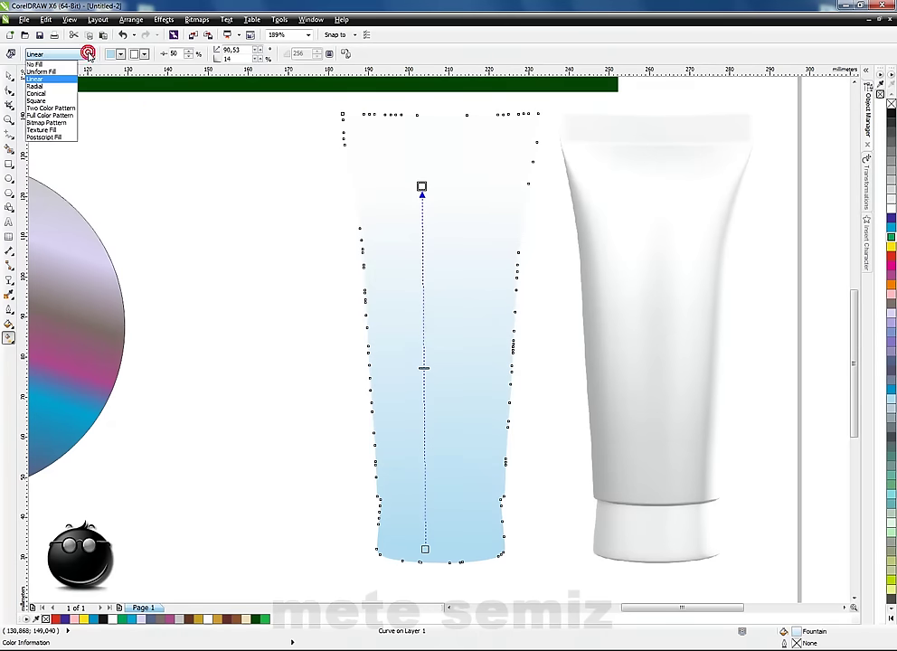
left_click(56, 116)
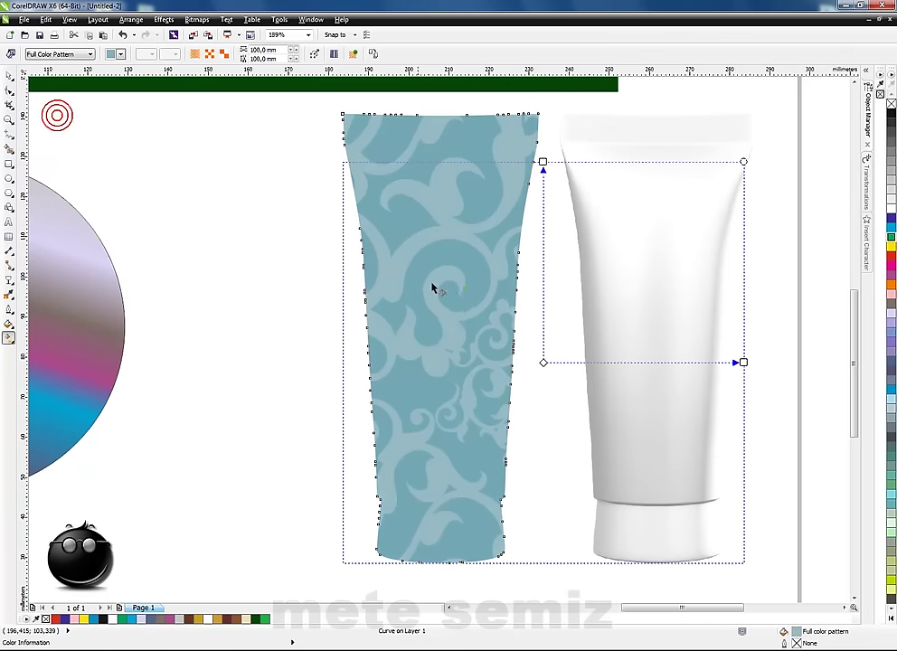
left_click_drag(543, 362, 442, 358)
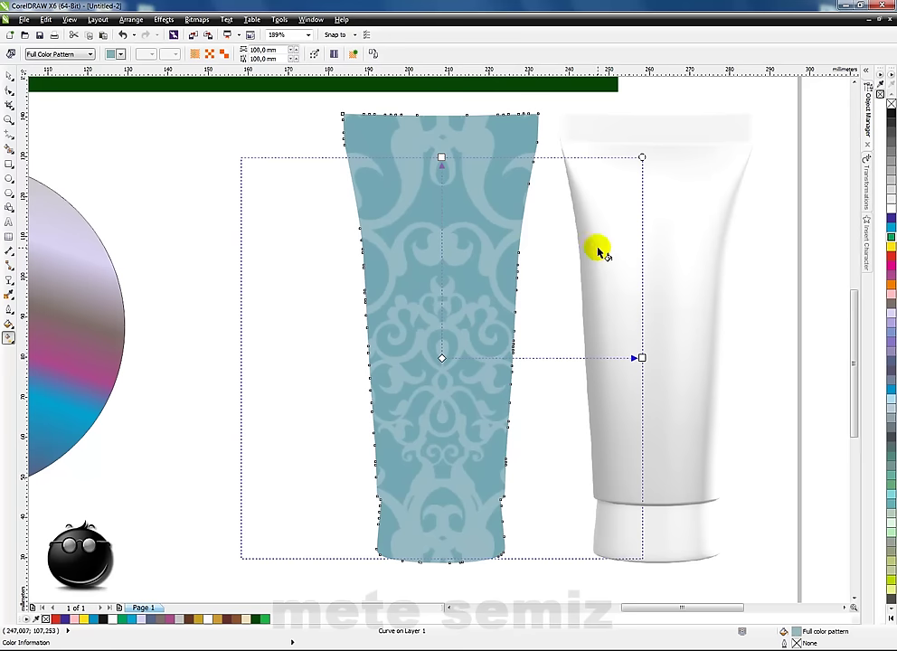
left_click_drag(642, 156, 510, 288)
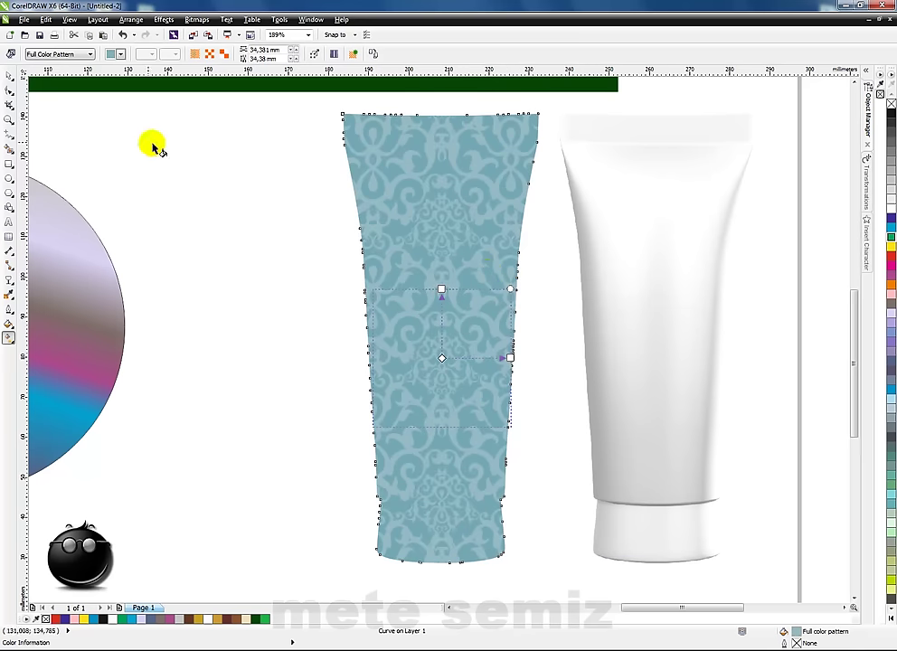
Step: Swap the tube's pattern for the interlaced ring design, centre it and reduce its tiles to about 12 x 21 mm
left_click(120, 55)
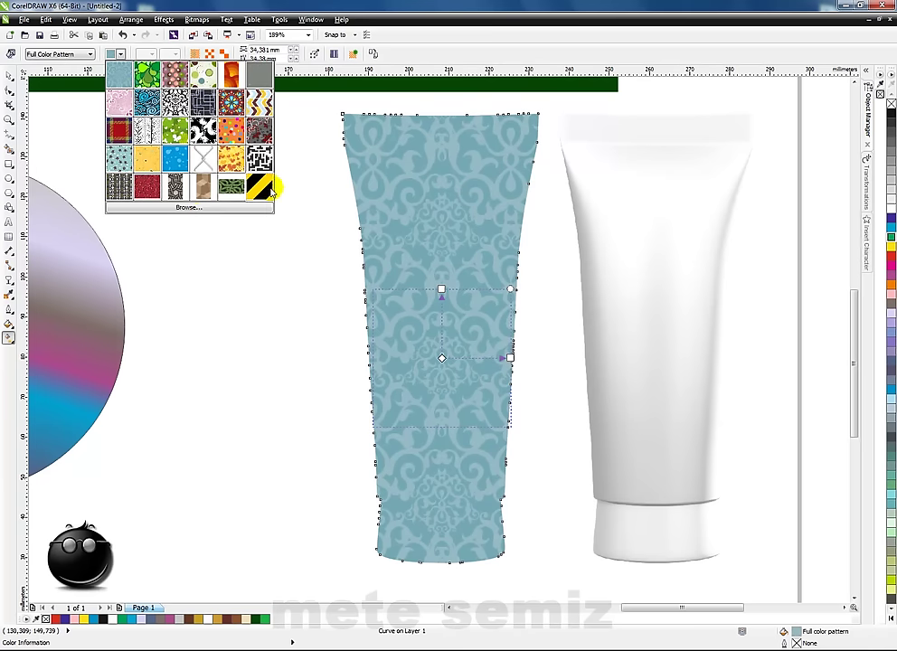
left_click(175, 188)
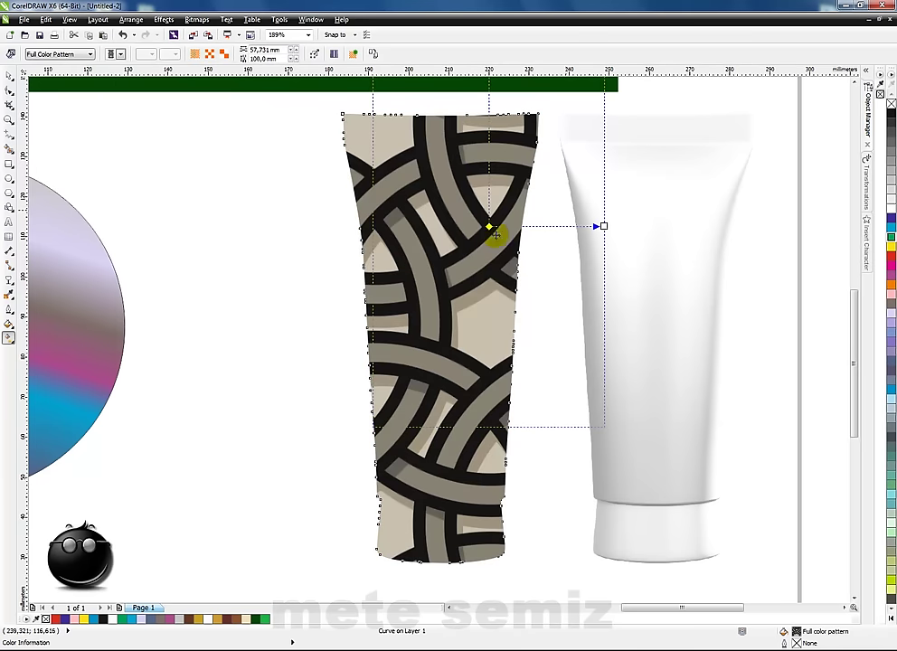
left_click_drag(489, 226, 441, 355)
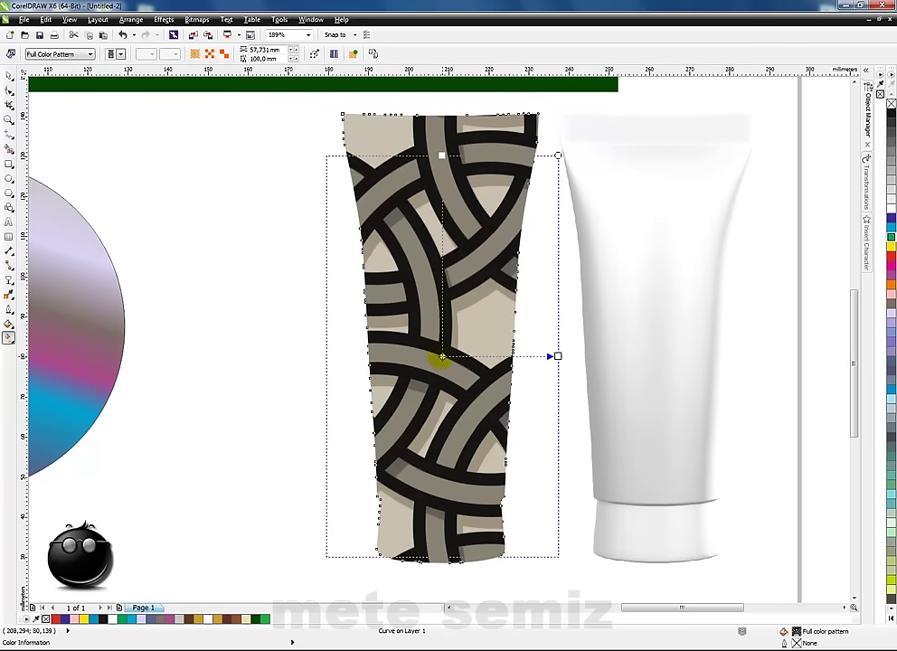
left_click_drag(555, 159, 463, 314)
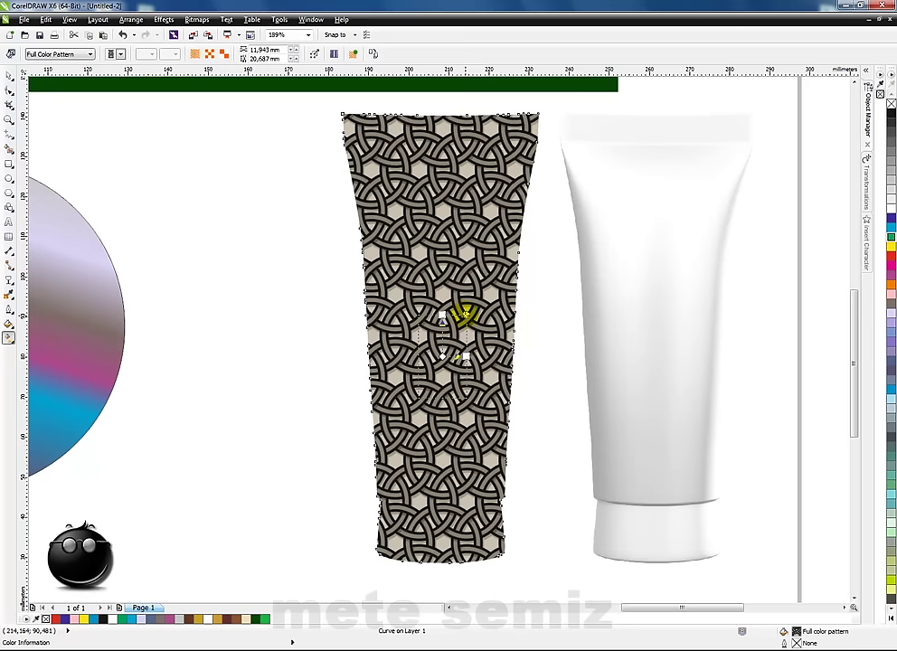
Step: Align the shading bitmap centred over the patterned tube and clear the selection
left_click(9, 76)
left_click(611, 348)
left_click(470, 361, "shift")
key("c")
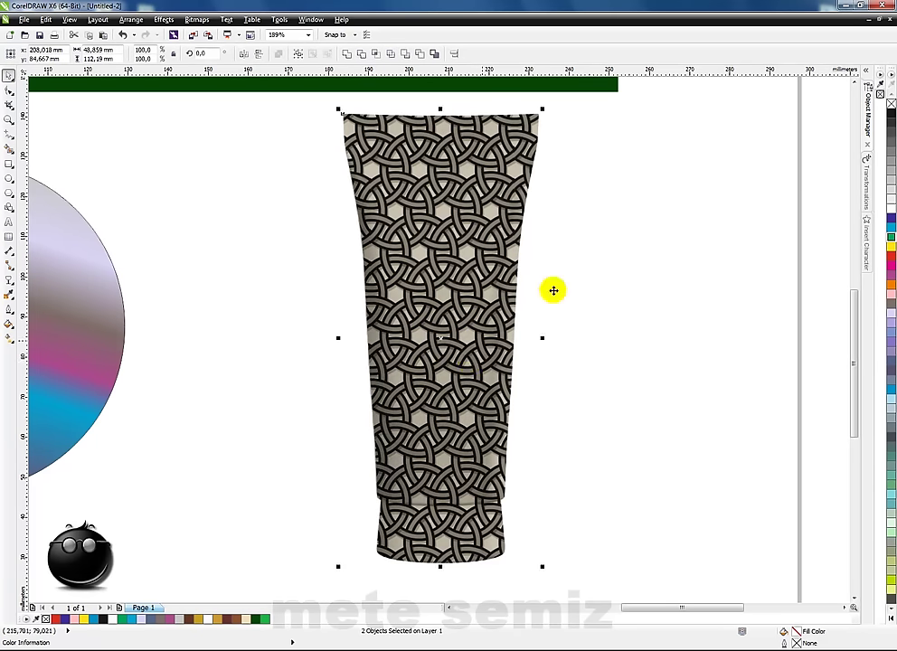
left_click(615, 316)
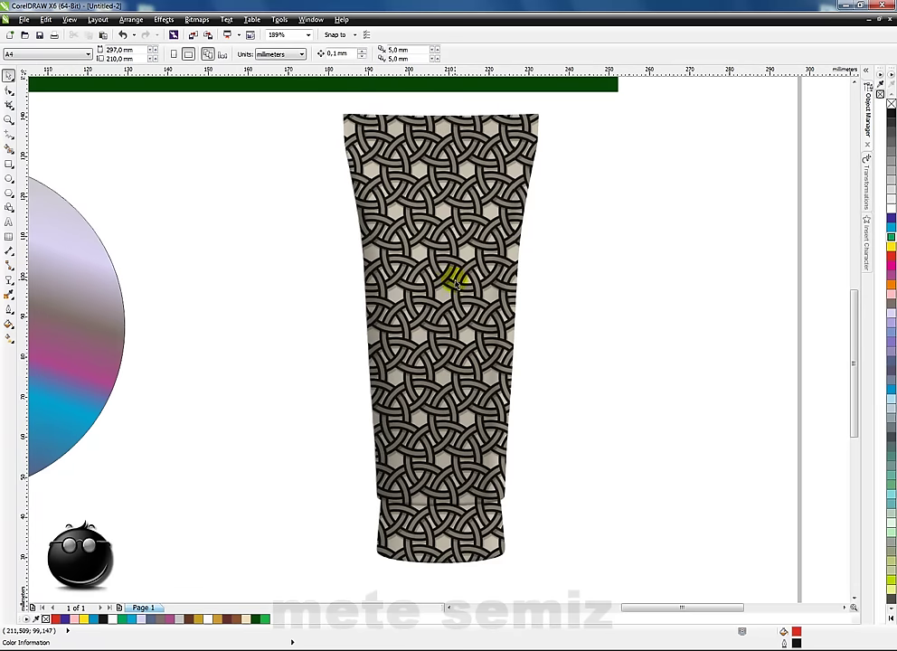
Step: Set the merge mode of the shading bitmap's transparency to Normal and clear the selection
left_click(455, 280)
left_click(621, 331)
left_click(450, 288)
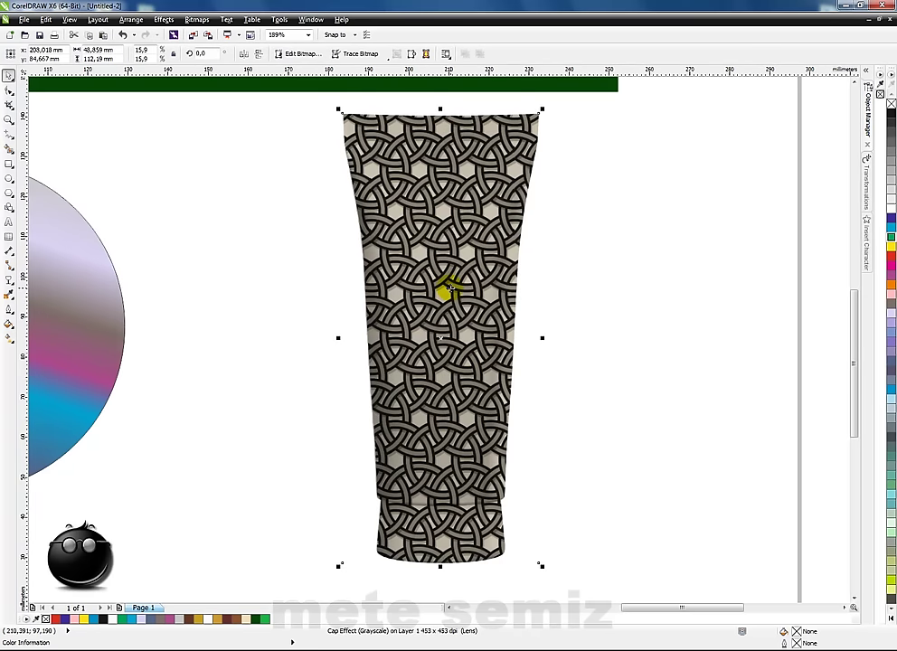
left_click(530, 285)
left_click(500, 282)
left_click(9, 280)
left_click(141, 54)
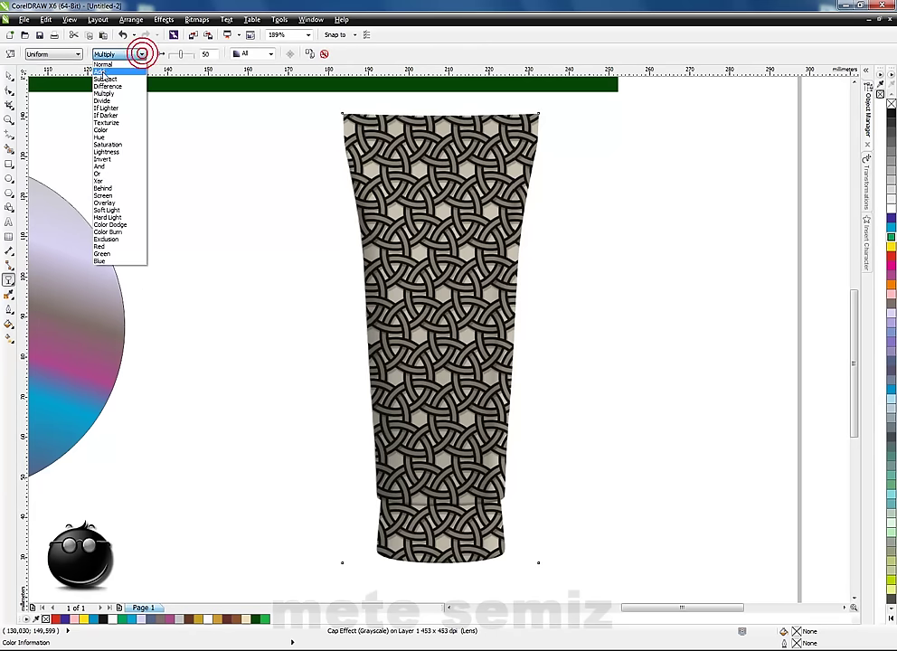
left_click(106, 67)
left_click(611, 277)
scroll(611, 277, "down", 3)
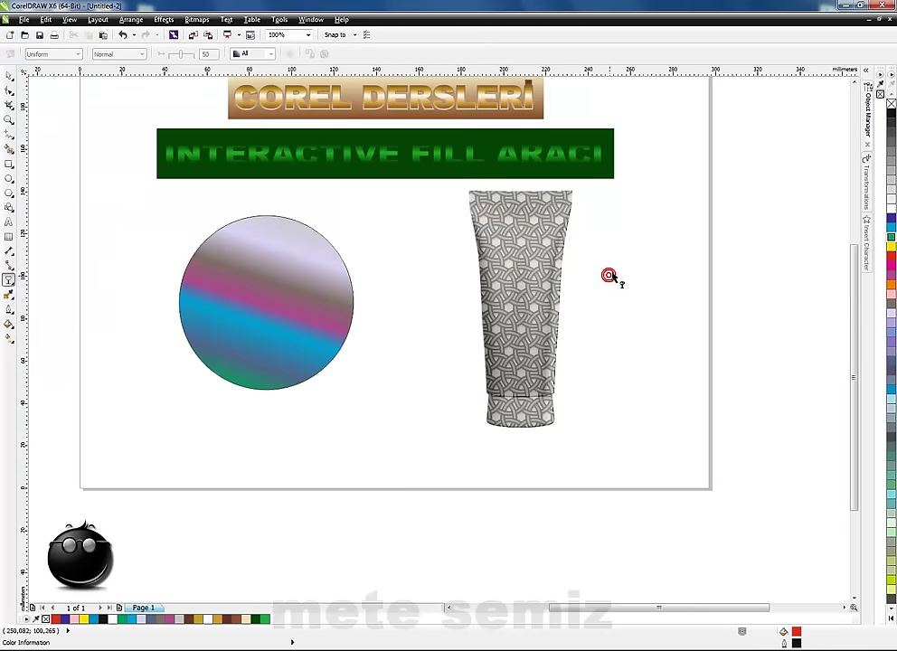
Step: Fill the tube shape beneath the shading bitmap with the yellow and black diagonal stripe pattern
left_click(9, 75)
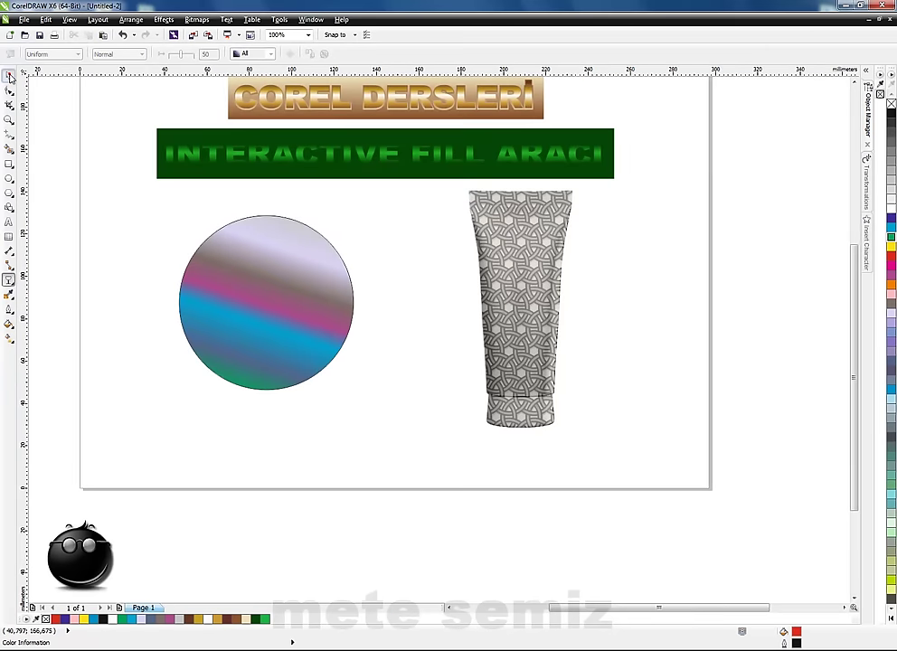
left_click(524, 354)
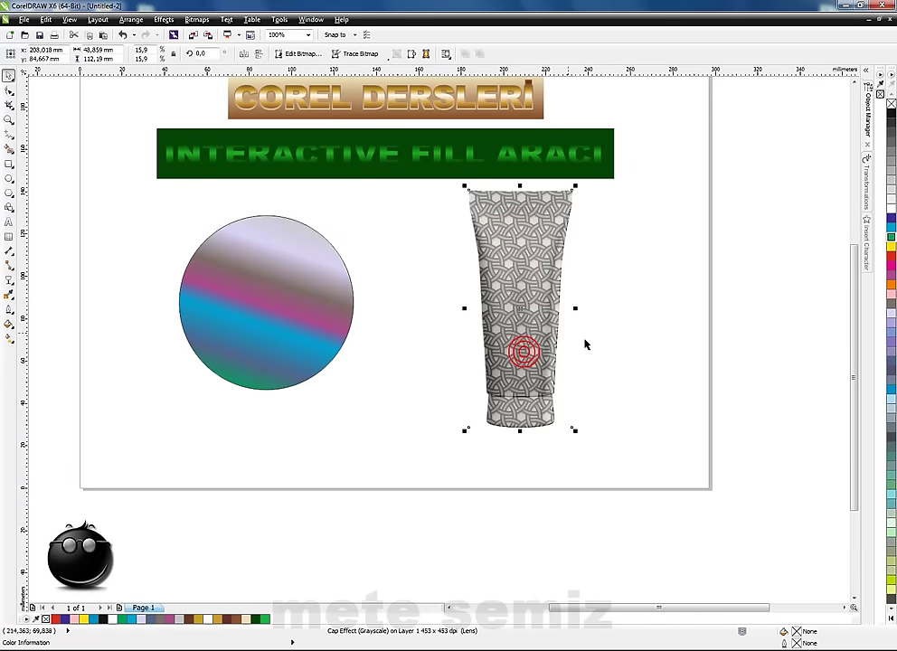
left_click(523, 291, "alt")
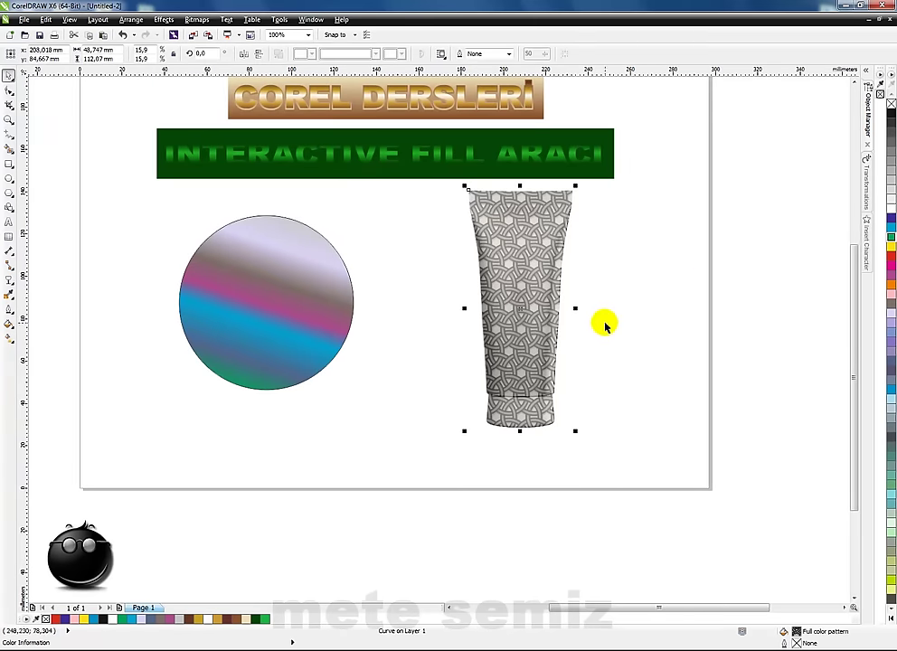
left_click(615, 294)
left_click(533, 298, "alt")
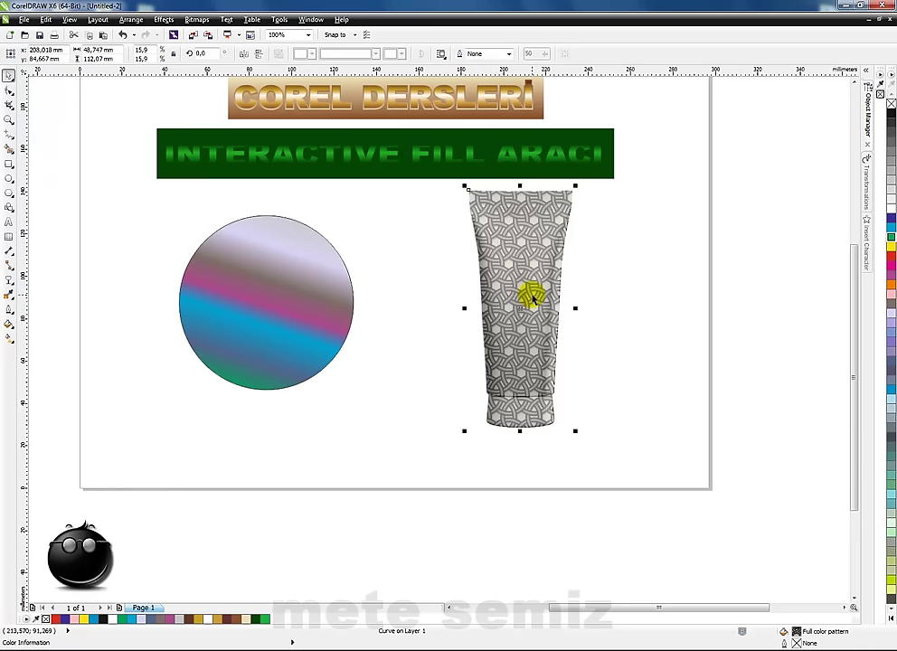
left_click(8, 336)
left_click(537, 311)
left_click(121, 56)
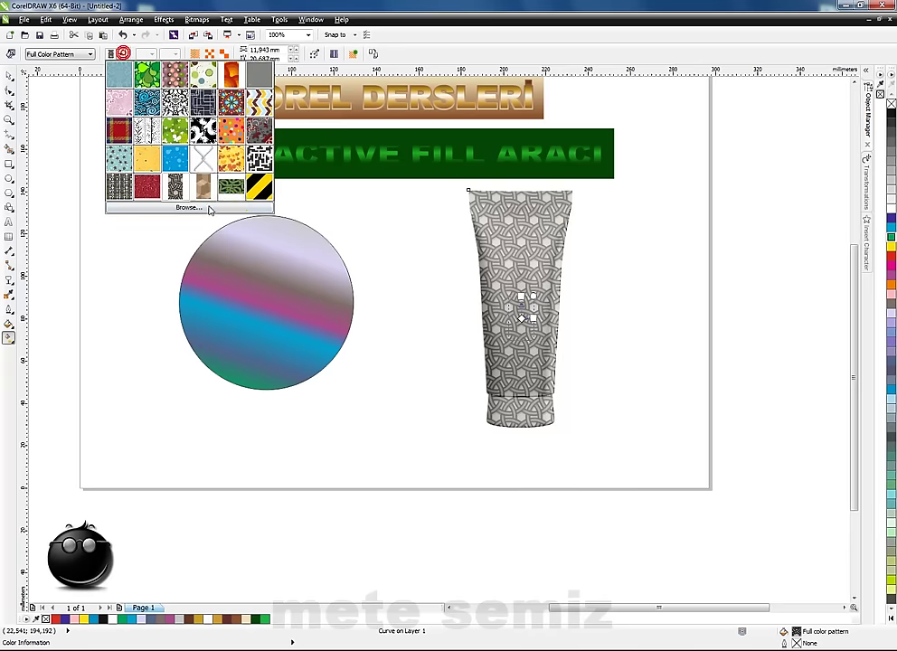
left_click(255, 188)
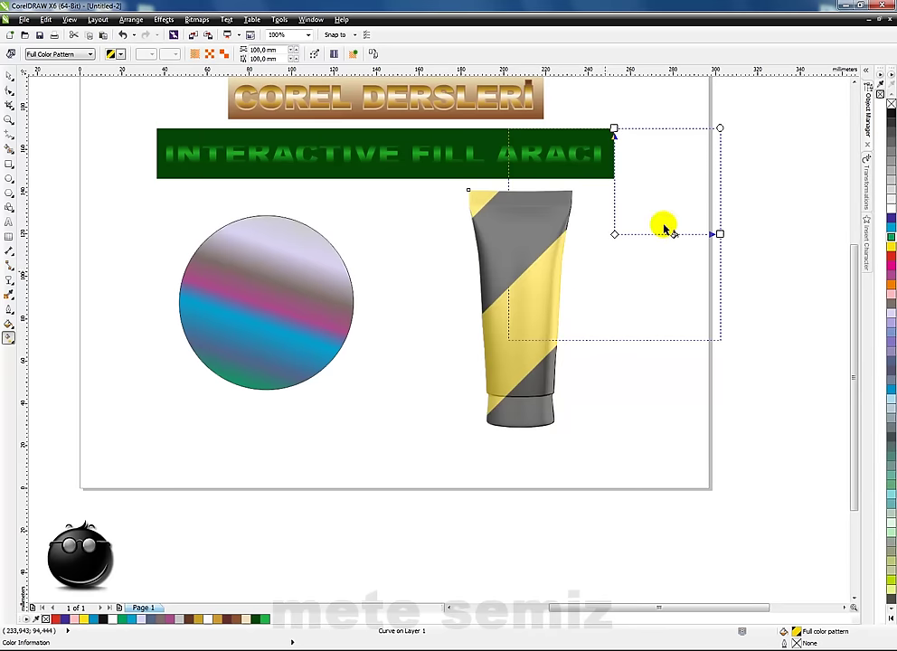
Step: Centre the stripe pattern on the tube, shrink its tiles to about 14 mm and clear the selection
left_click_drag(614, 234, 523, 304)
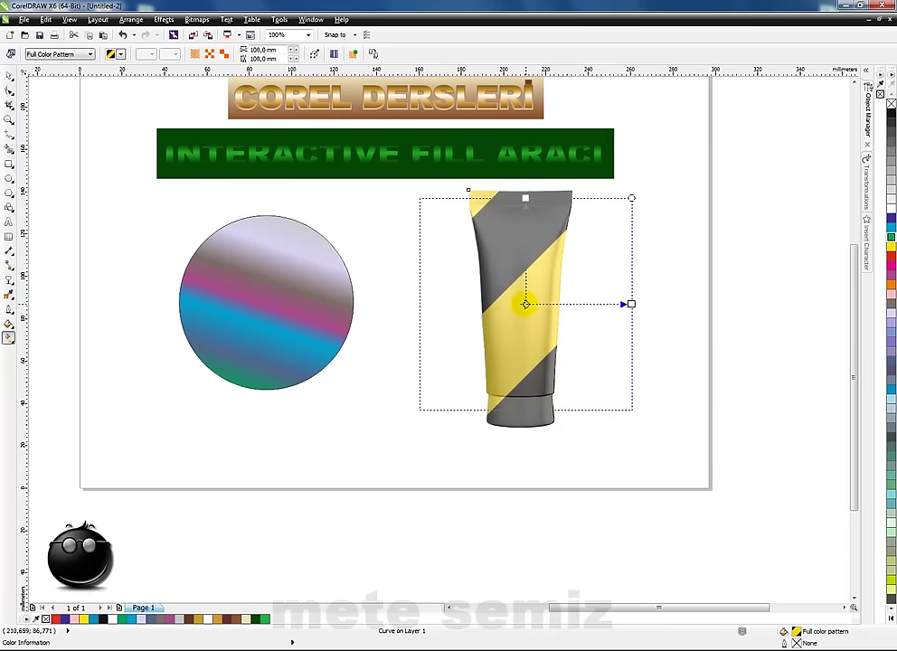
left_click_drag(630, 201, 537, 290)
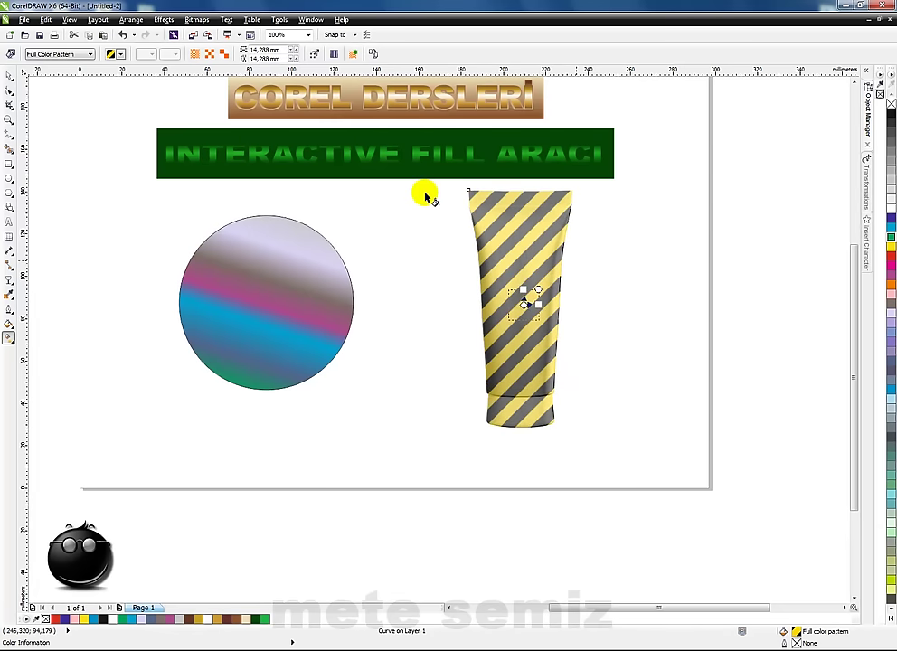
left_click(8, 76)
left_click(681, 258)
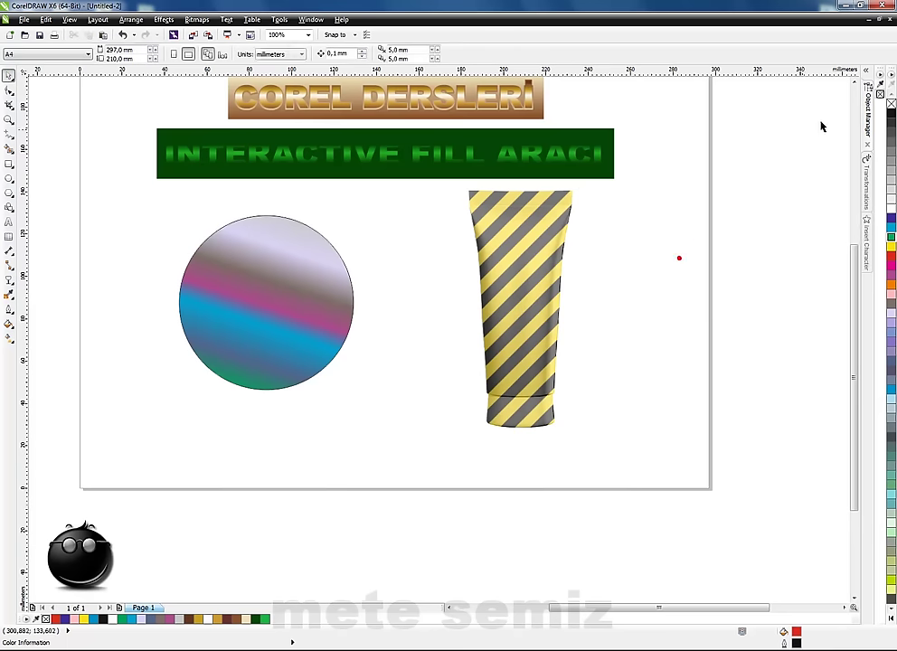
Step: Remove the outline from the multicoloured gradient circle and clear the selection
left_click(853, 80)
left_click(758, 325)
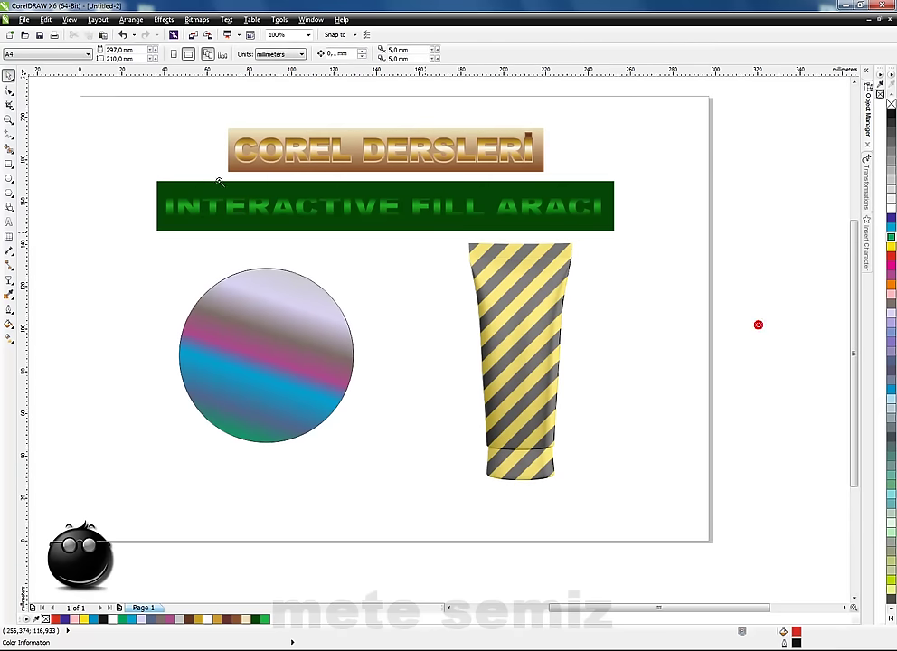
left_click_drag(130, 118, 655, 510)
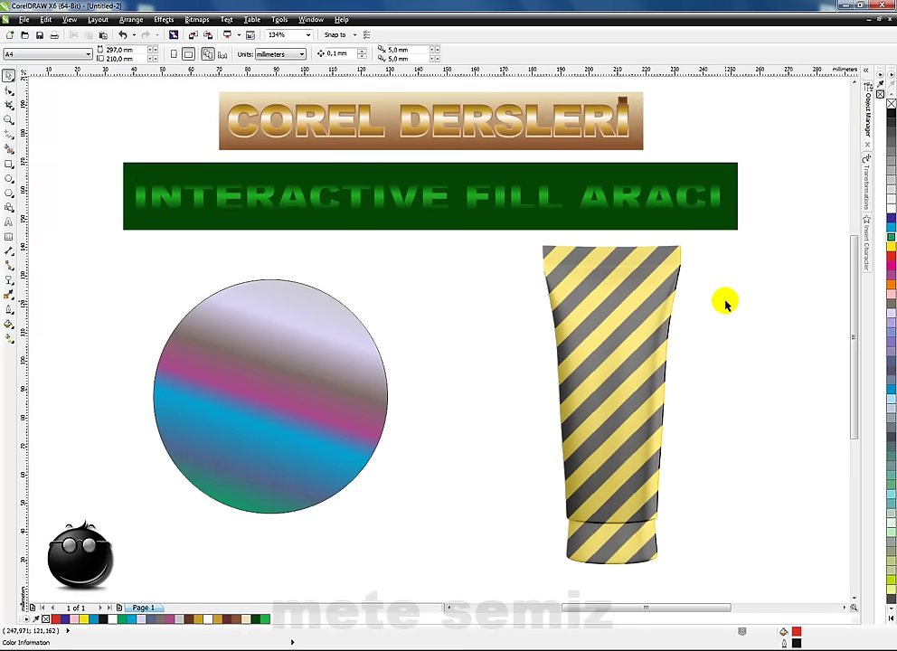
left_click(336, 315)
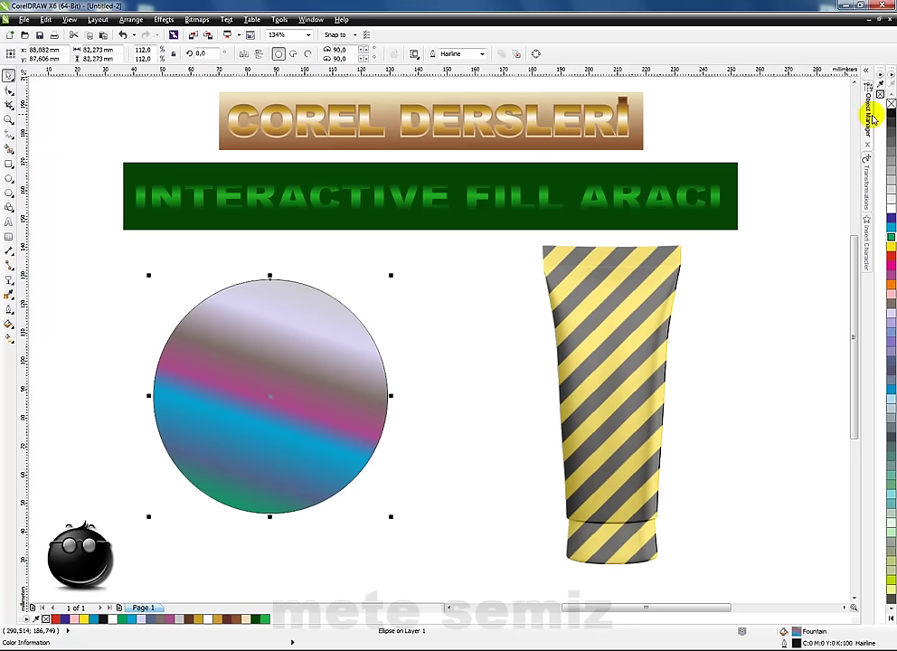
left_click(721, 335)
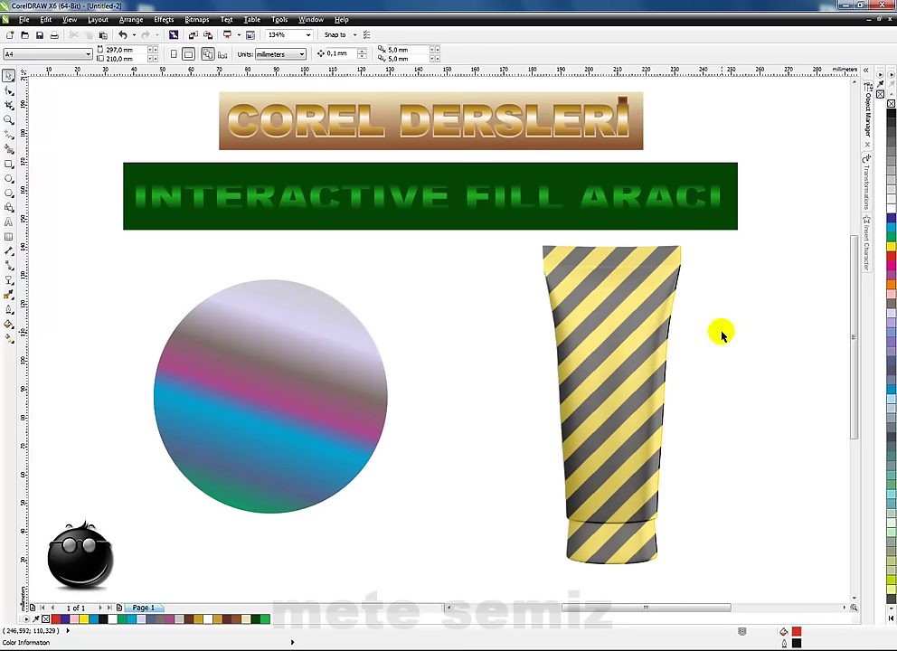